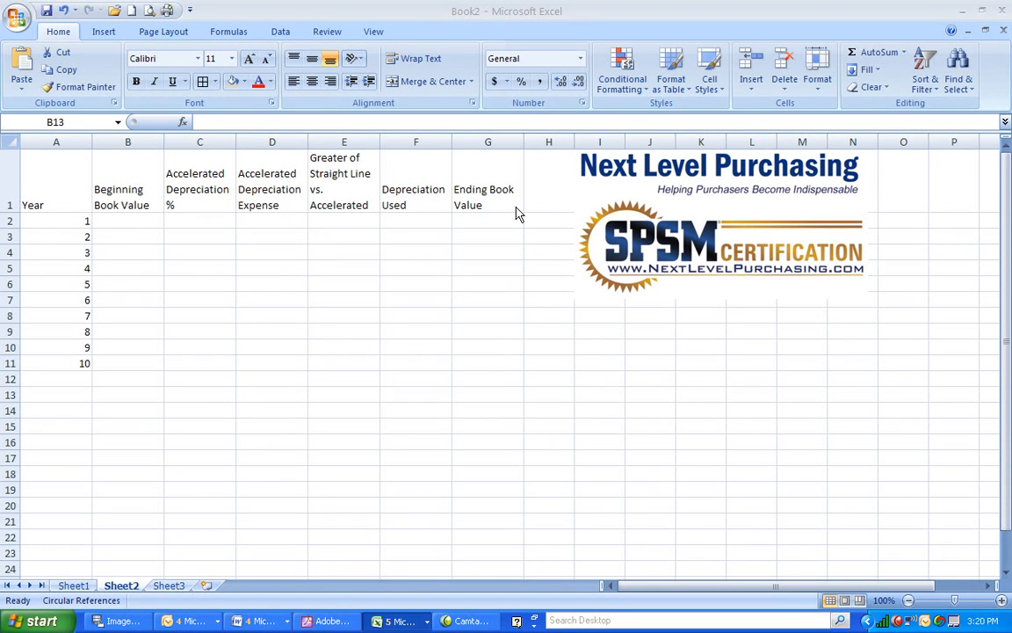
Enter $30000 as the year 1 Beginning Book Value in cell B2.
click(131, 220)
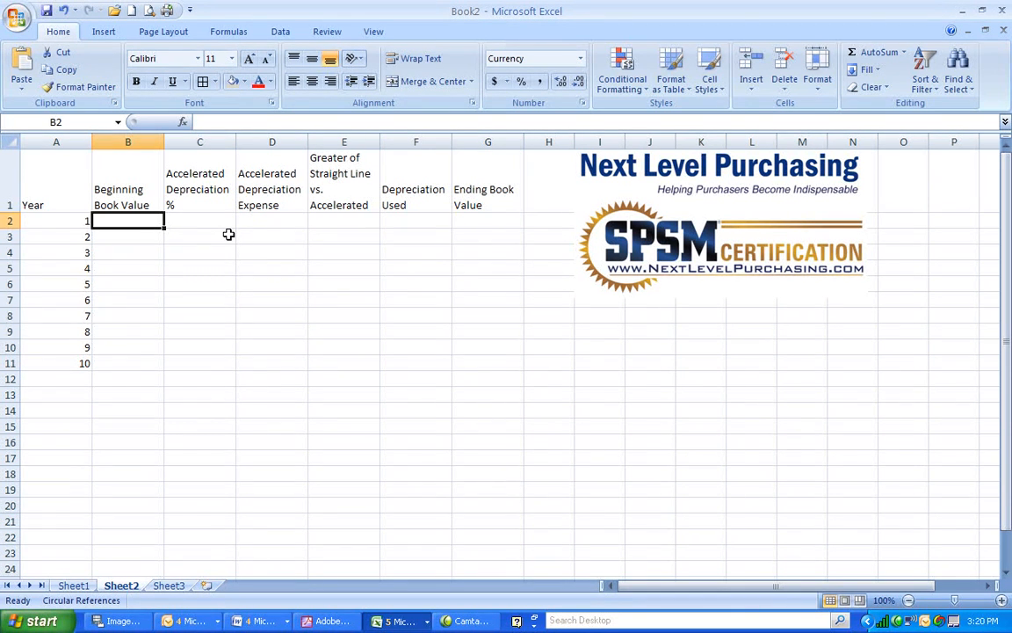
text($)
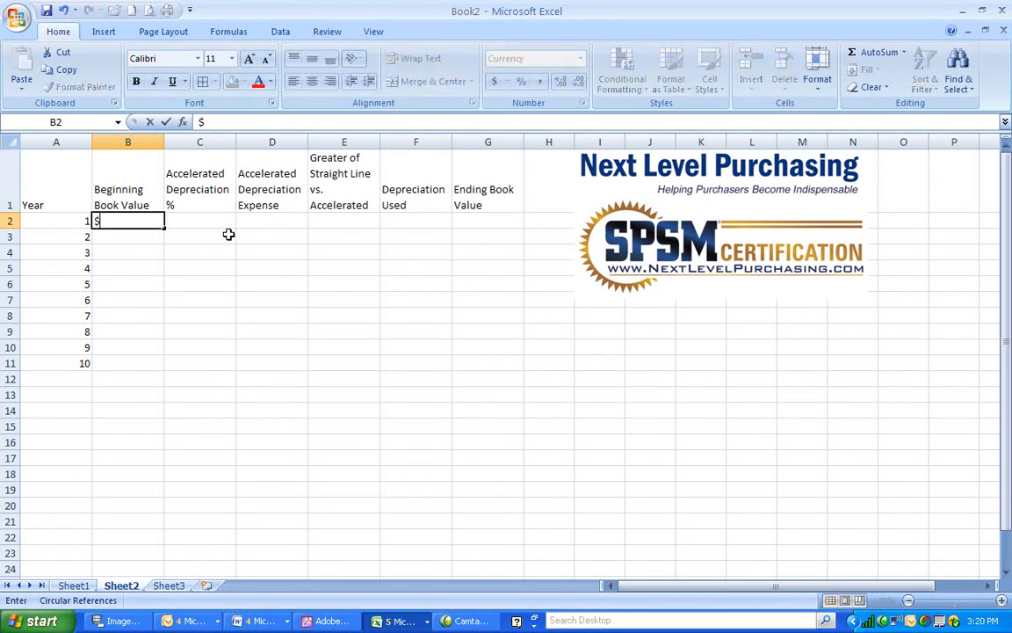
text(30000)
key(Tab)
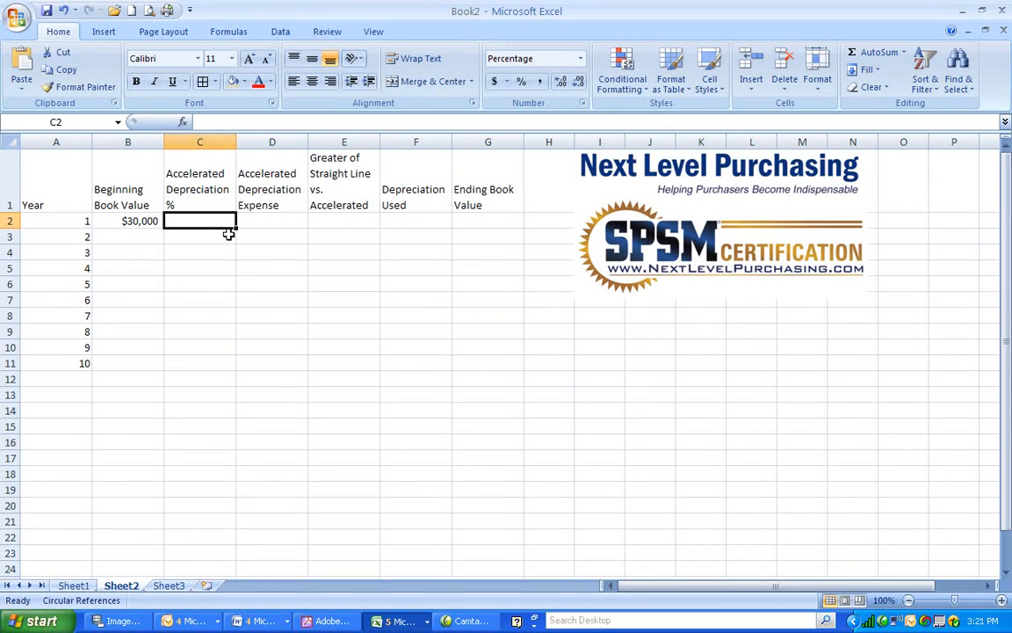
Enter the formula =(1/10)*2 for the year 1 Accelerated Depreciation % in cell C2.
text(=)
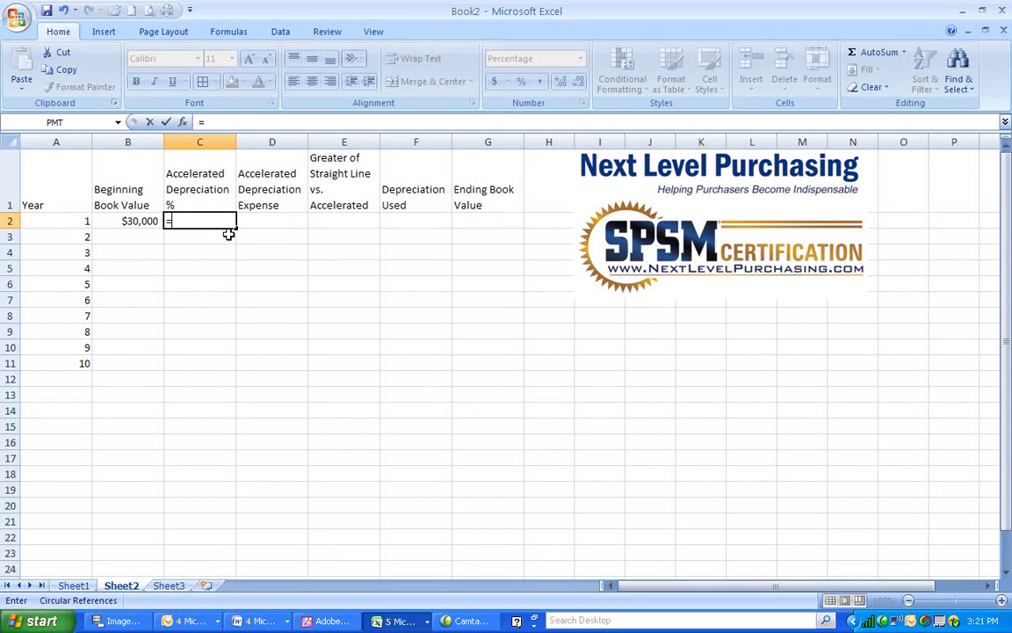
text((1/10))
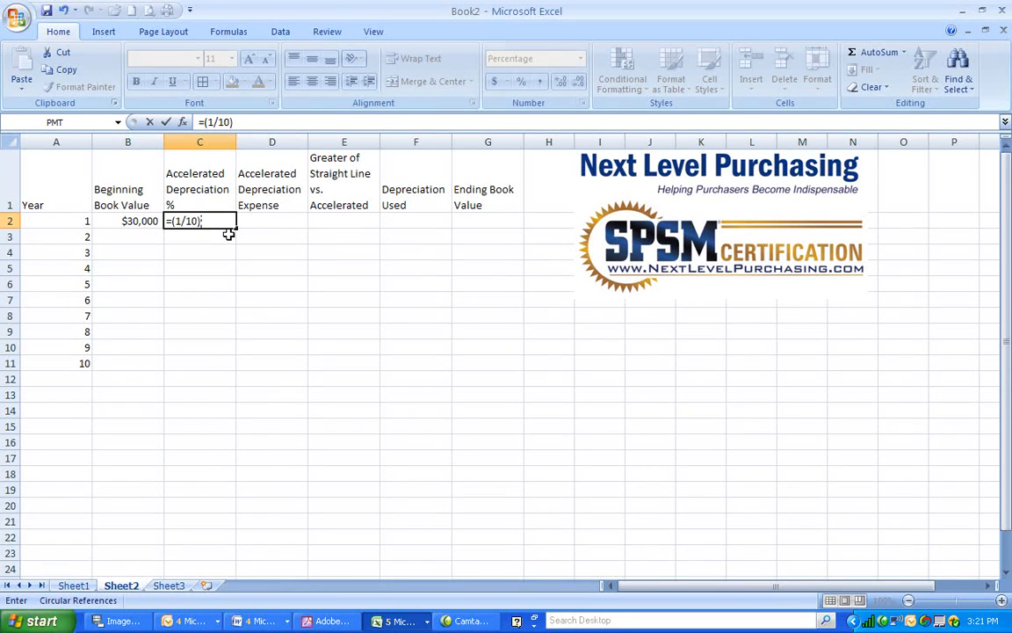
text(*2)
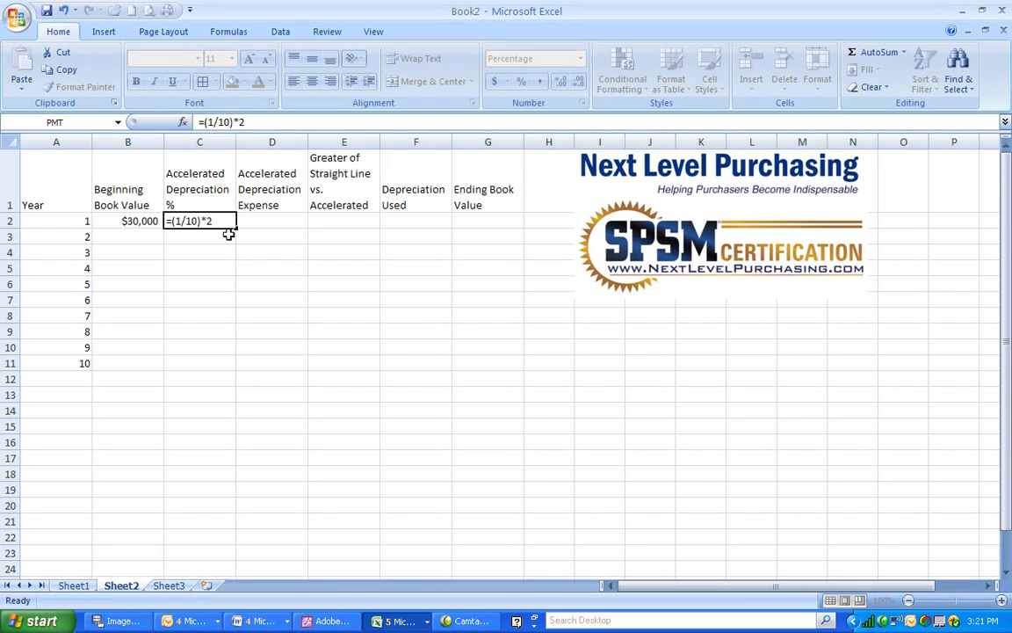
key(Return)
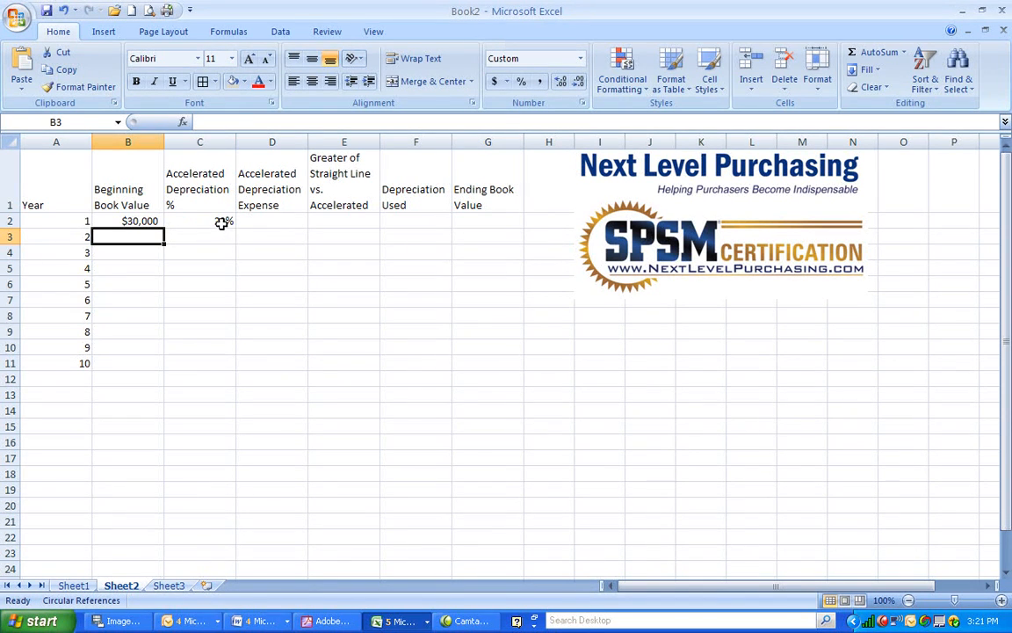
click(221, 222)
Calculate the year 1 Accelerated Depreciation Expense in cell D2 with the formula =B2*C2.
click(266, 220)
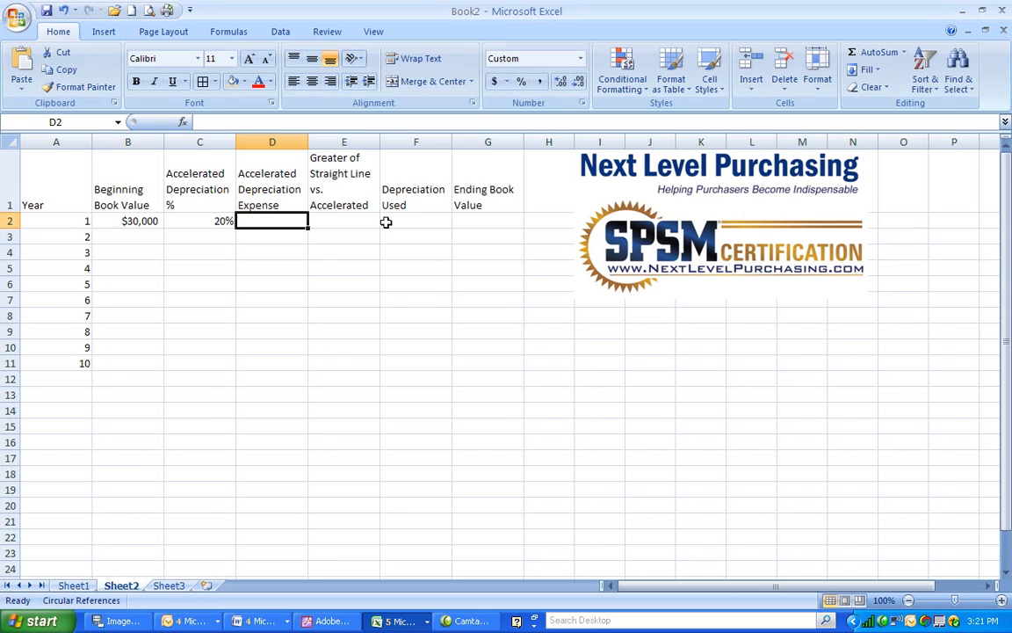
text(=)
click(121, 222)
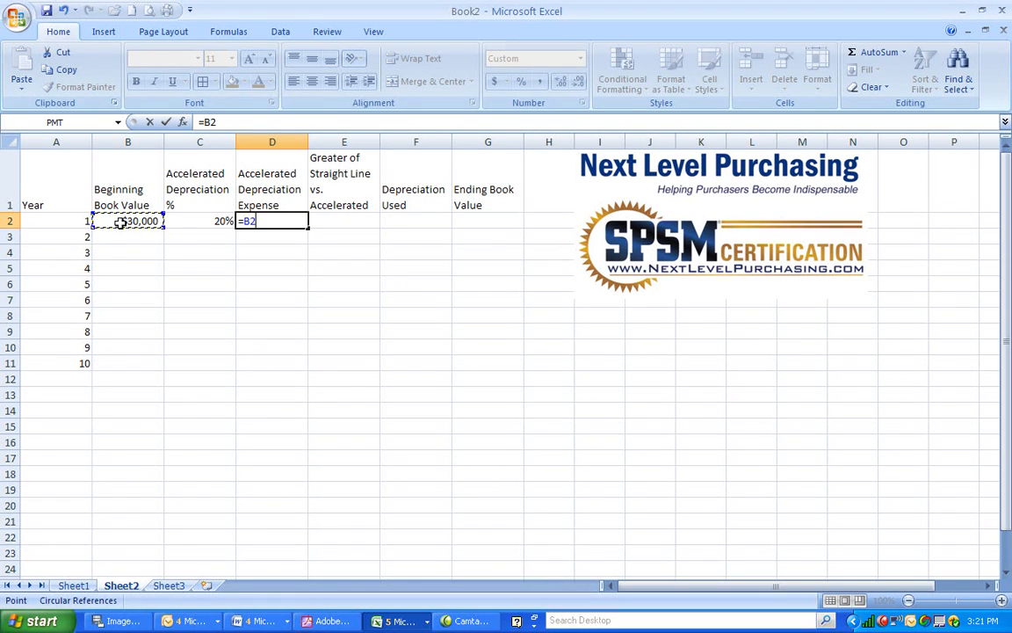
text(*)
click(211, 219)
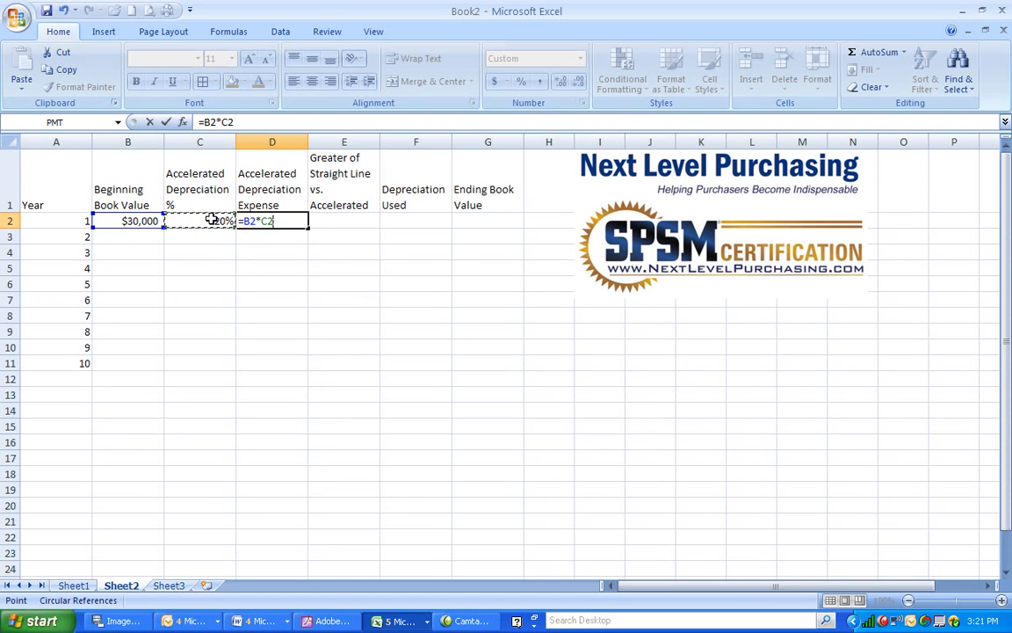
key(Return)
key(Up)
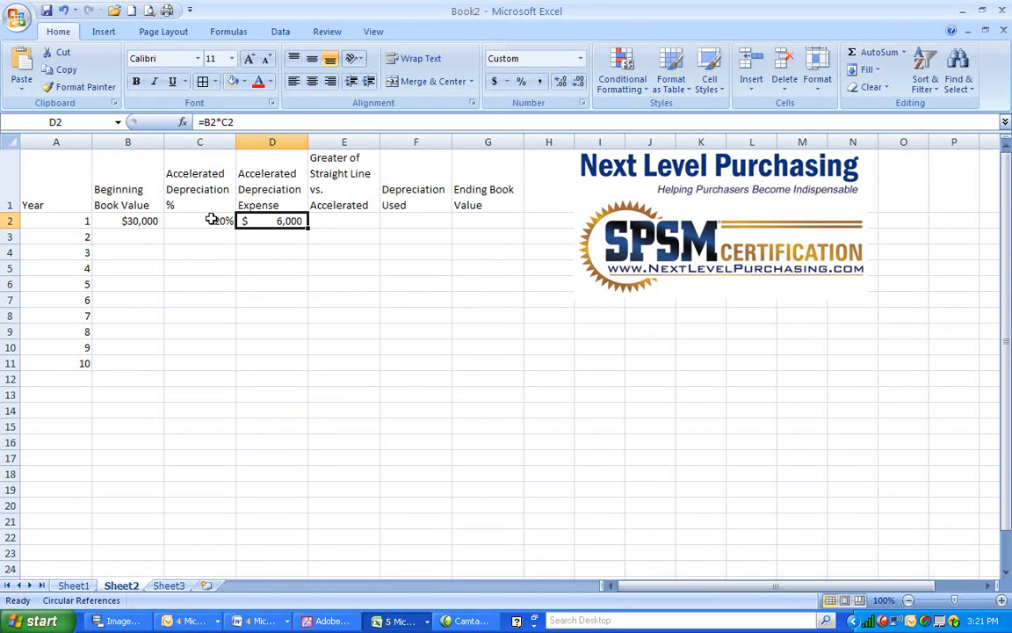
Enter =MAX(D2, ((30000-5000)/10)) in cell E2 to get the greater of straight-line and accelerated depreciation for year 1.
key(Right)
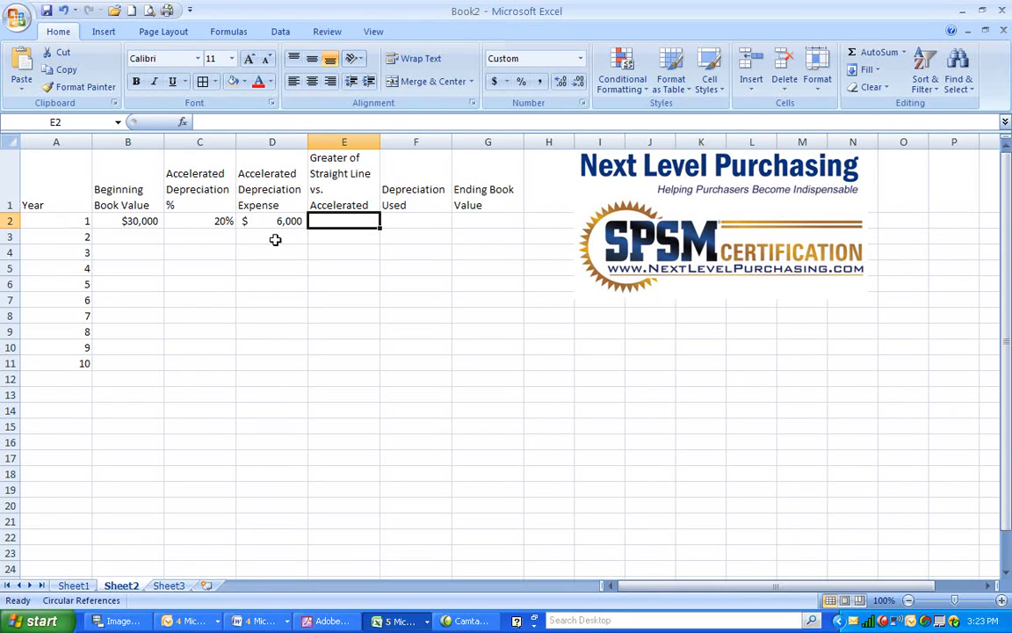
text(=m)
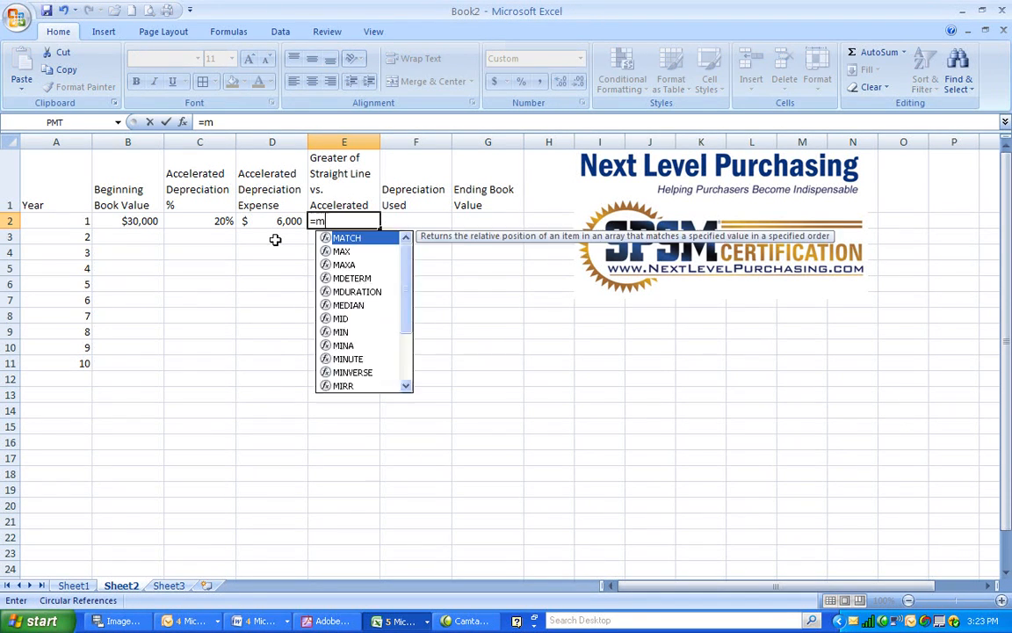
text(ax(()
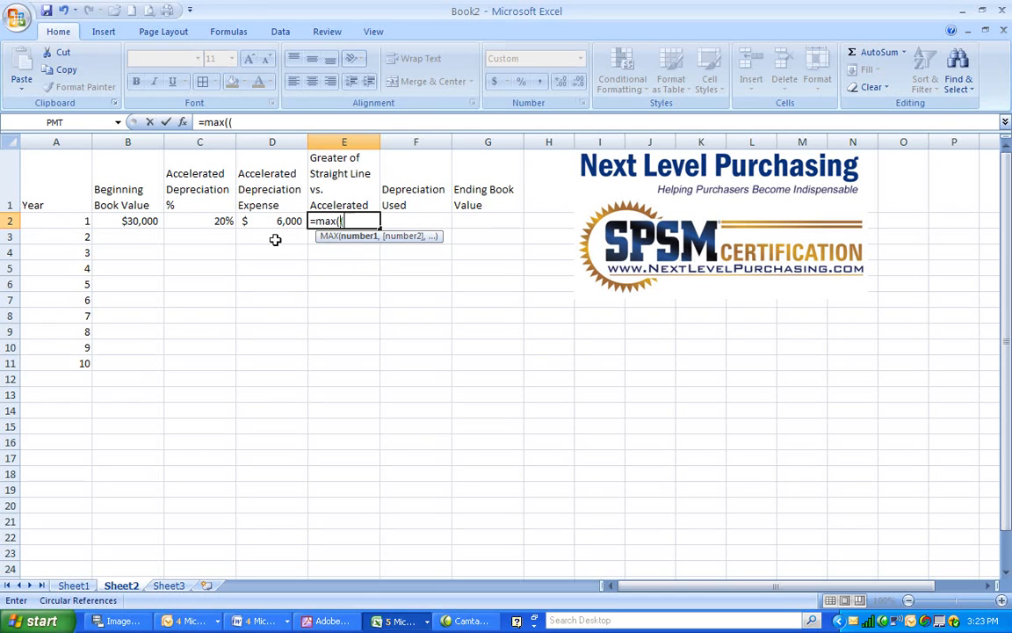
key(BackSpace)
click(275, 221)
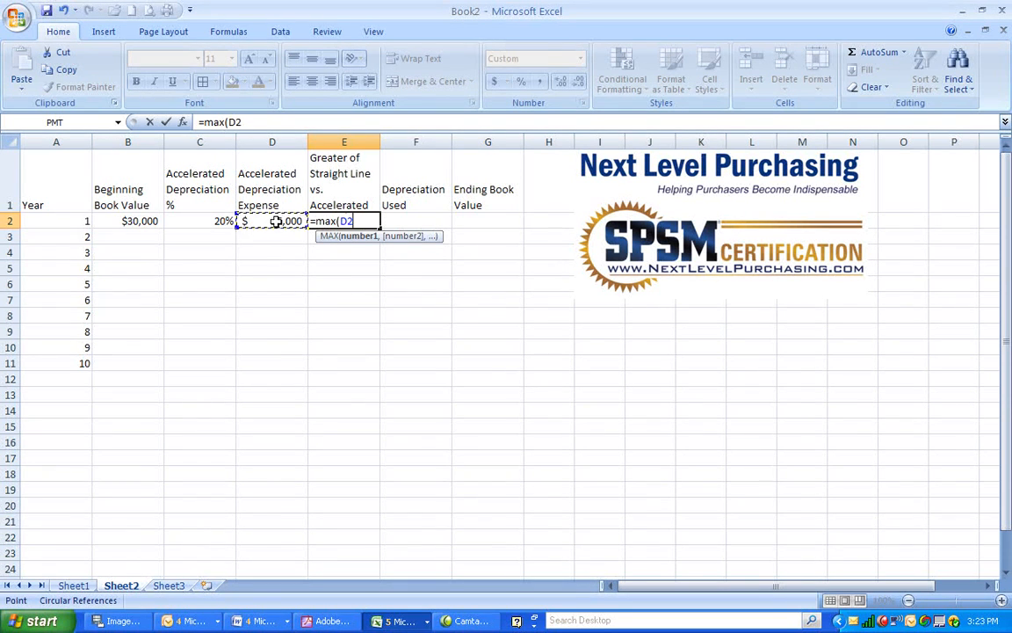
text(,)
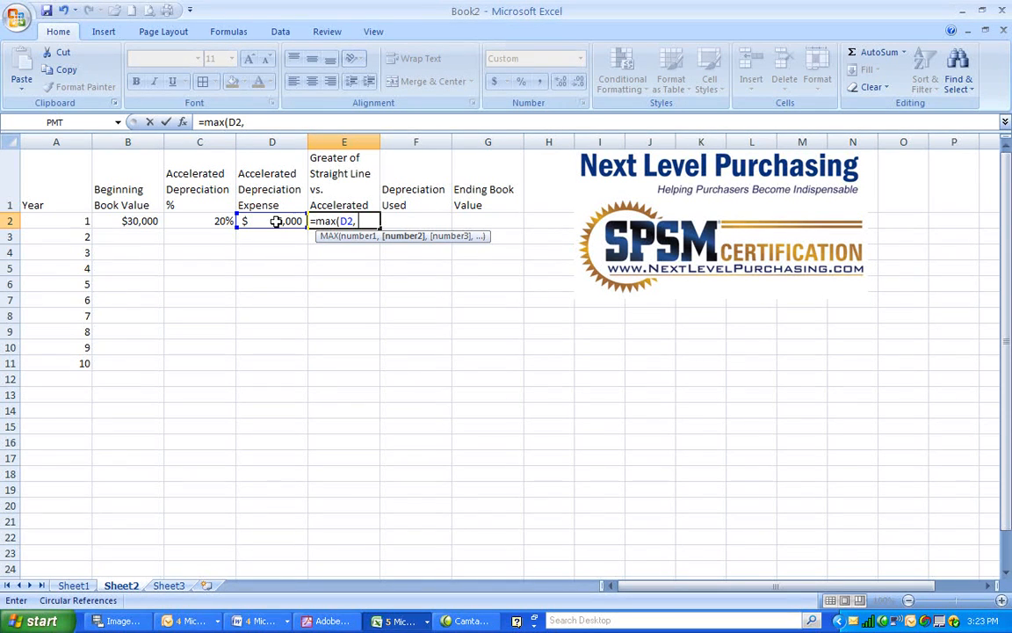
text( ((30000)
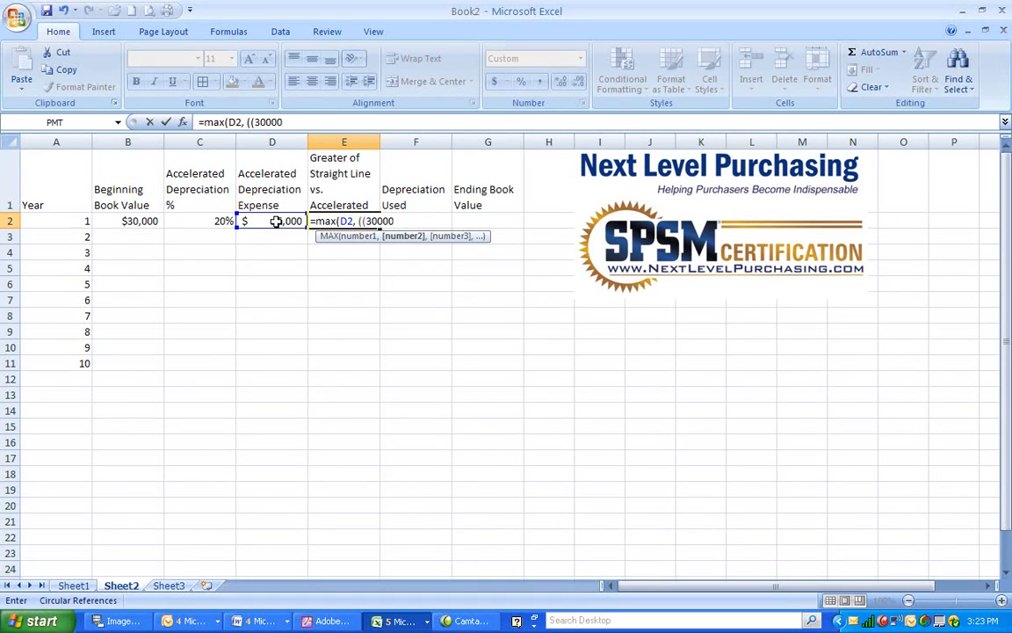
text(-5000)/10)
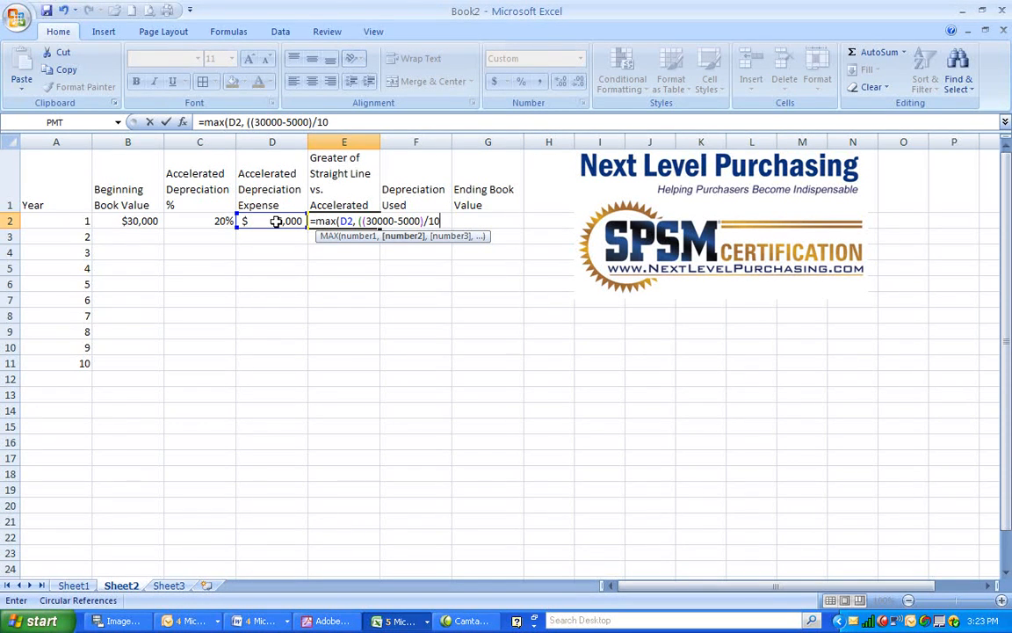
text()))
key(Return)
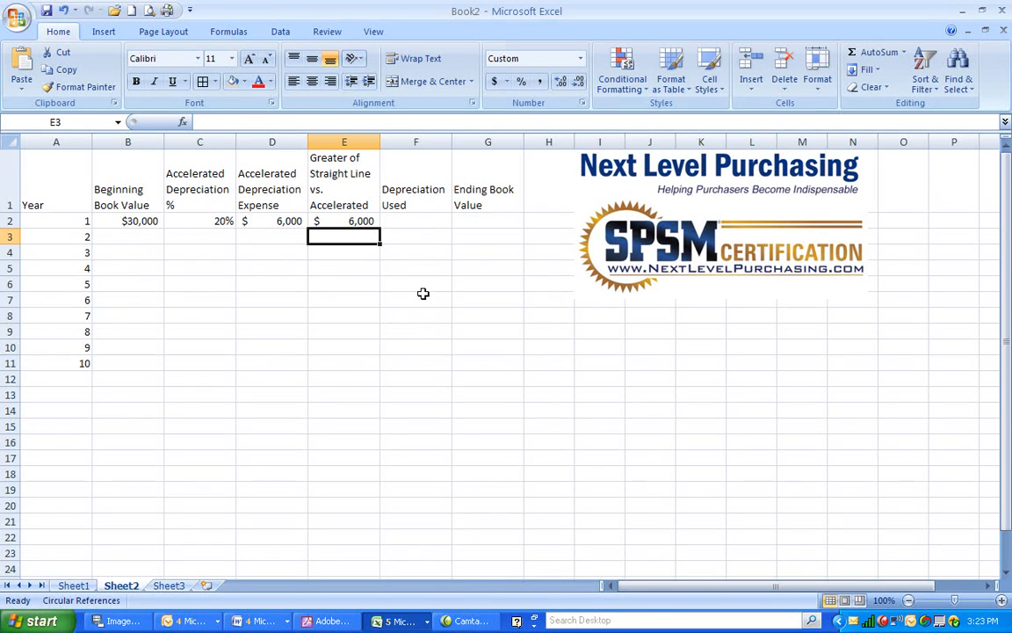
Enter =IF((B2-E2)>5000, E2, (B2-5000)) as the year 1 Depreciation Used in cell F2 and check the formula in E2.
click(415, 222)
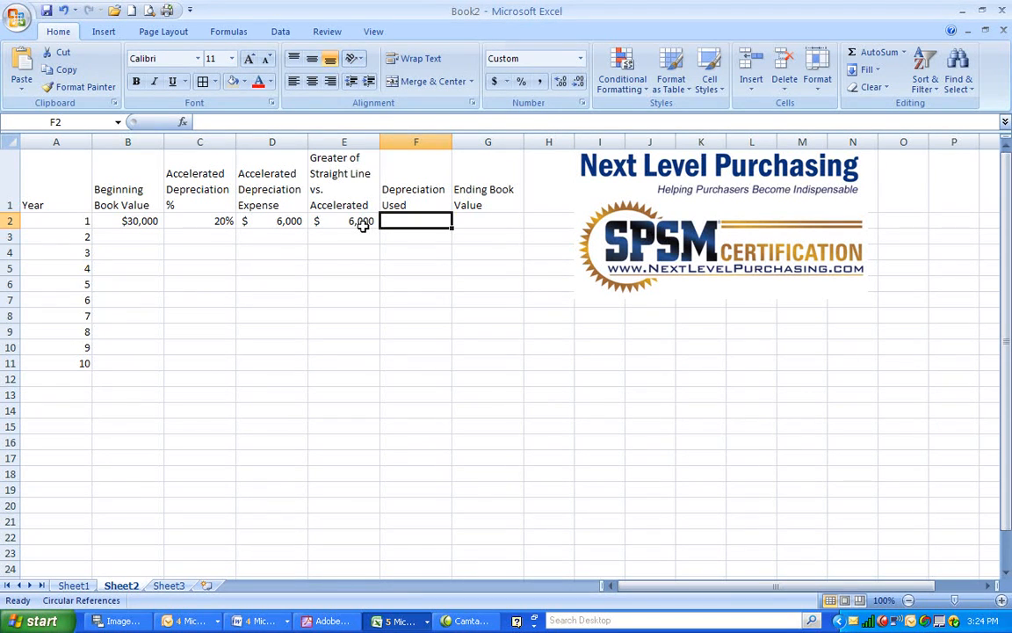
text(=)
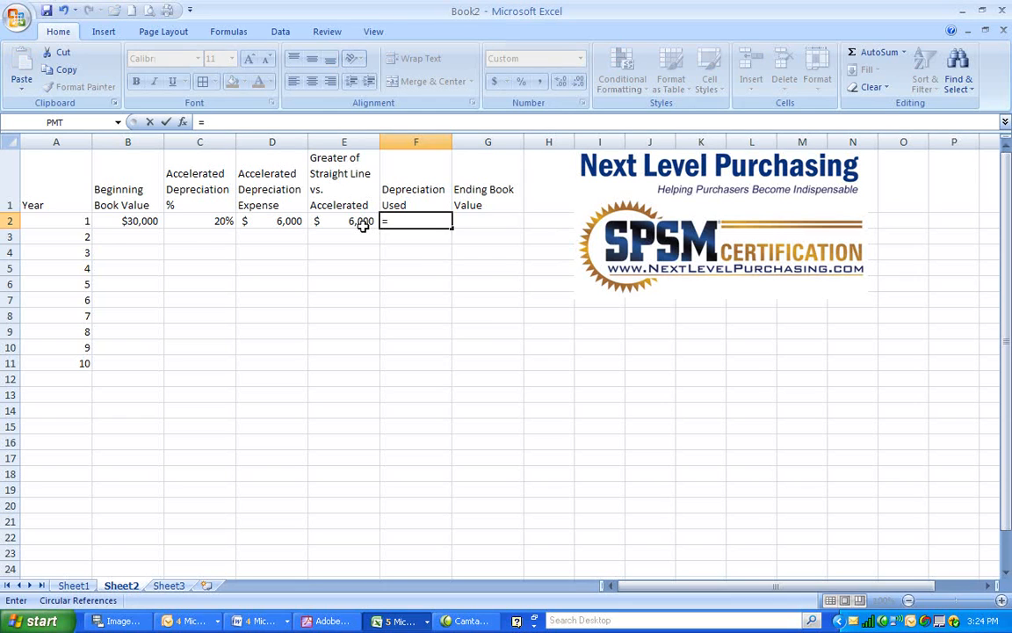
text(if(()
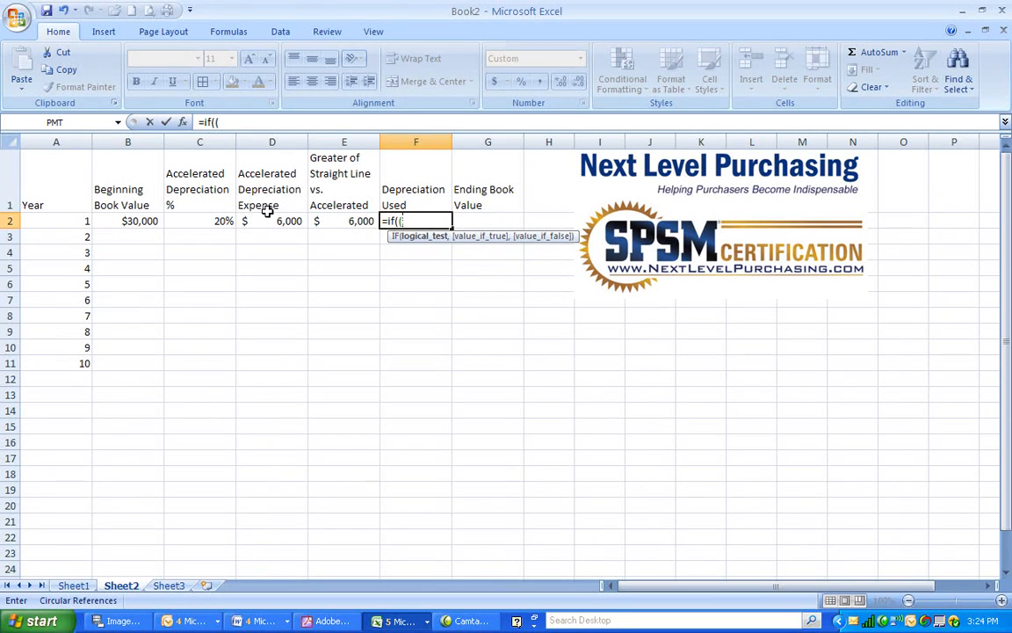
click(127, 225)
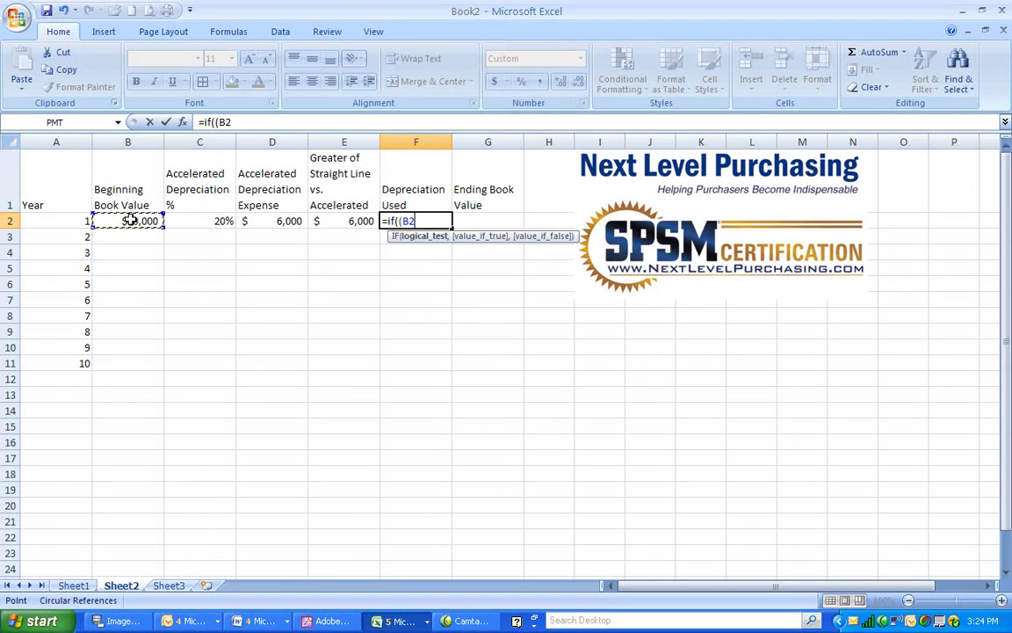
text(-)
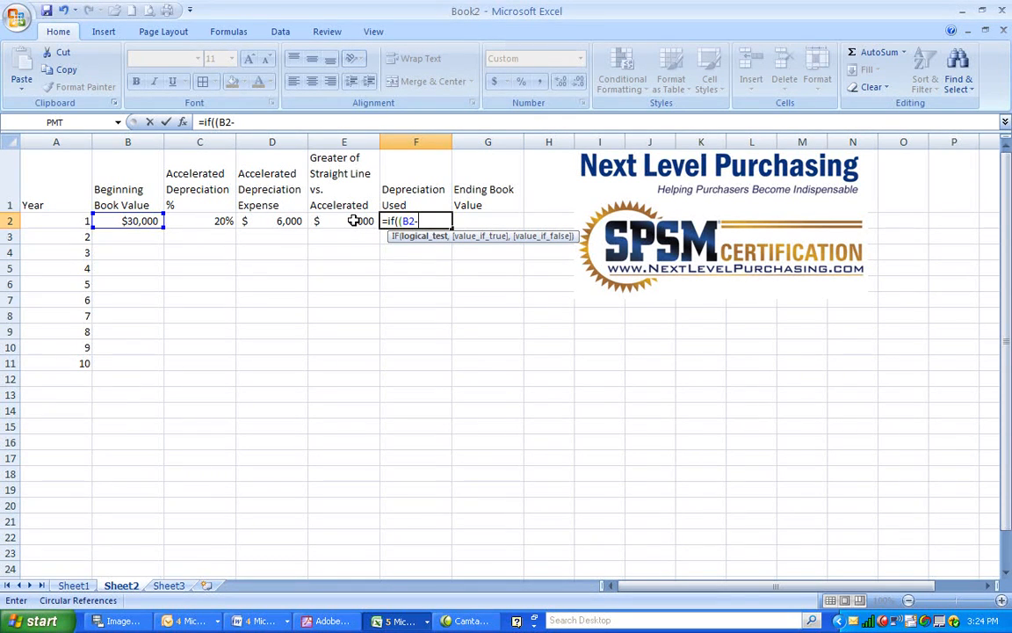
click(352, 221)
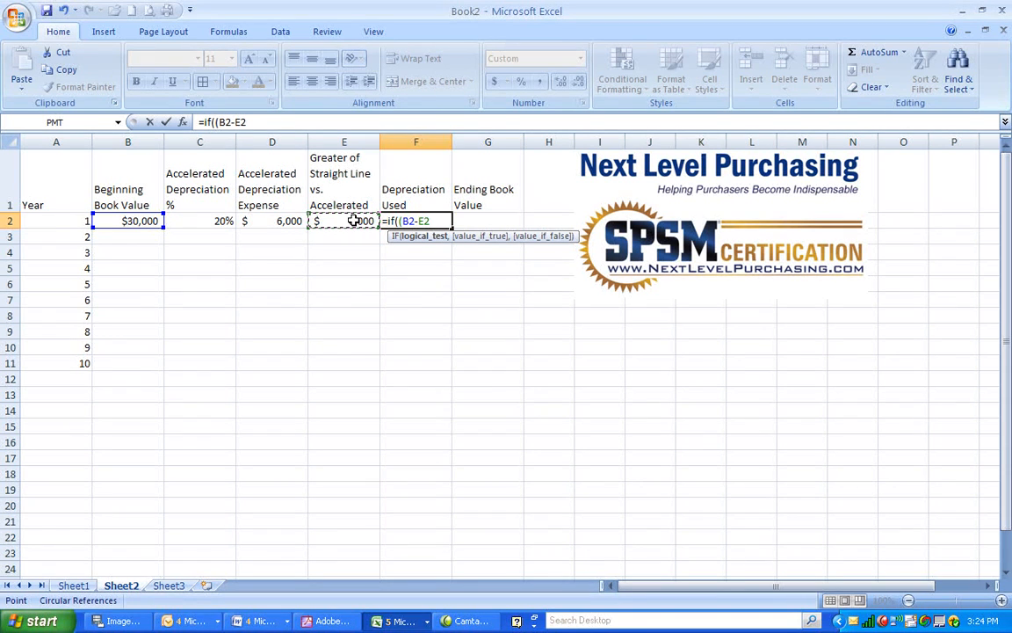
text()>5000)
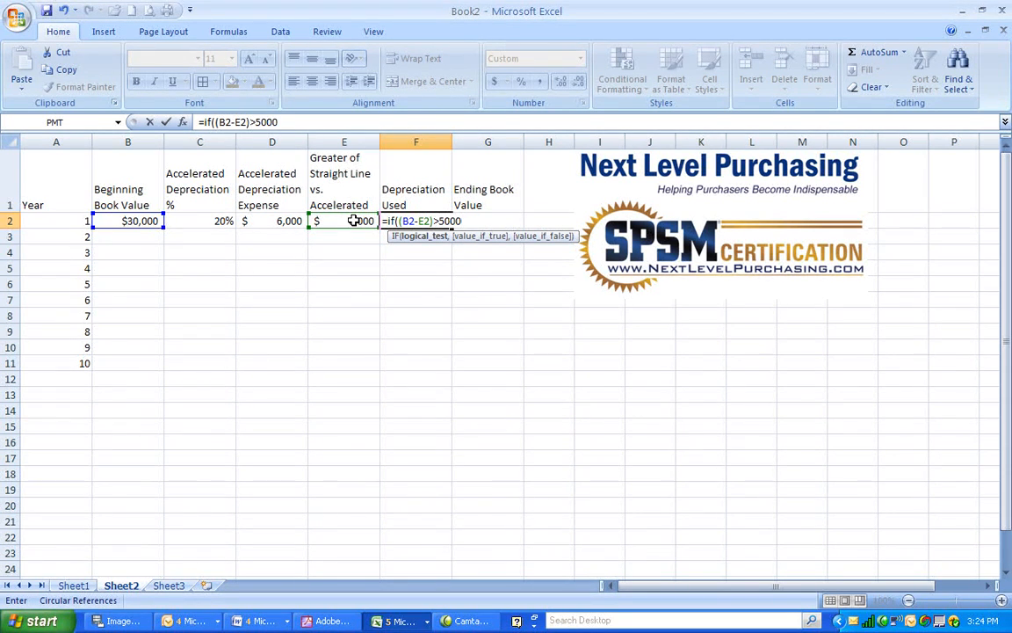
text(,)
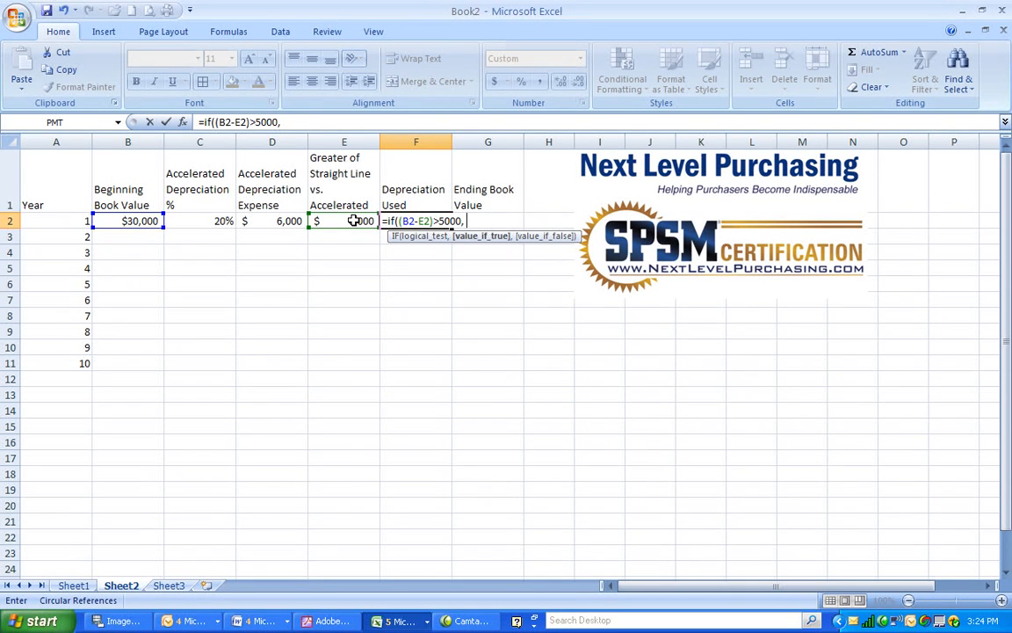
click(353, 220)
text(,)
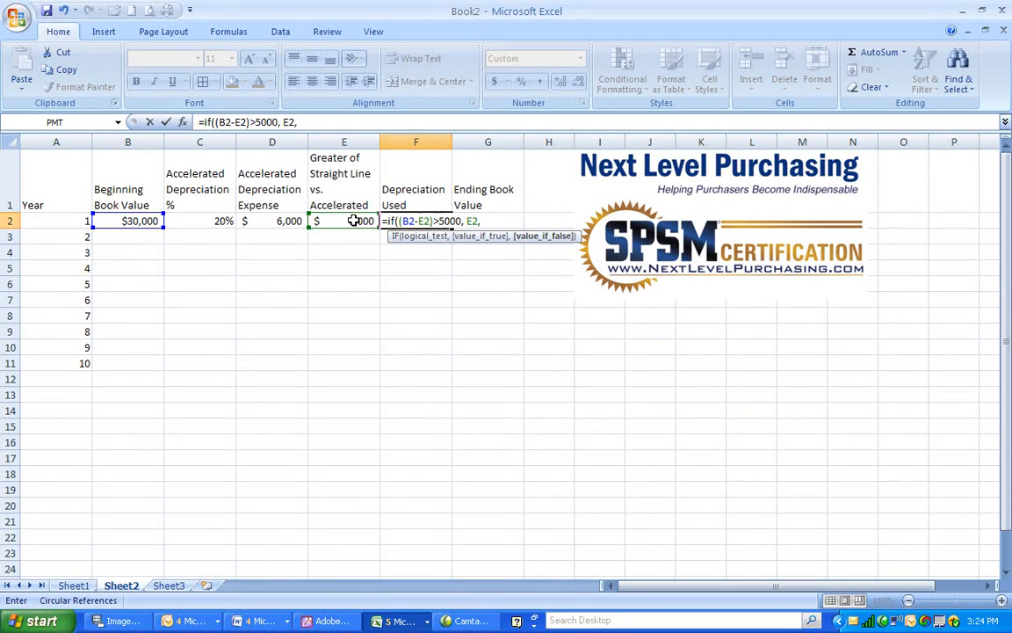
text(()
click(131, 223)
text(-5000)))
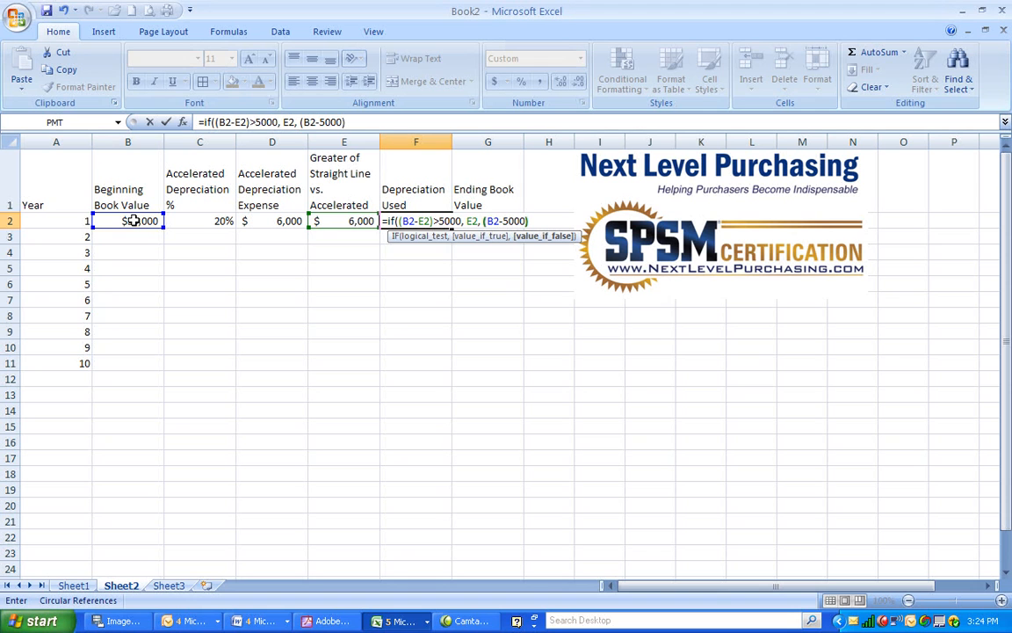
key(Return)
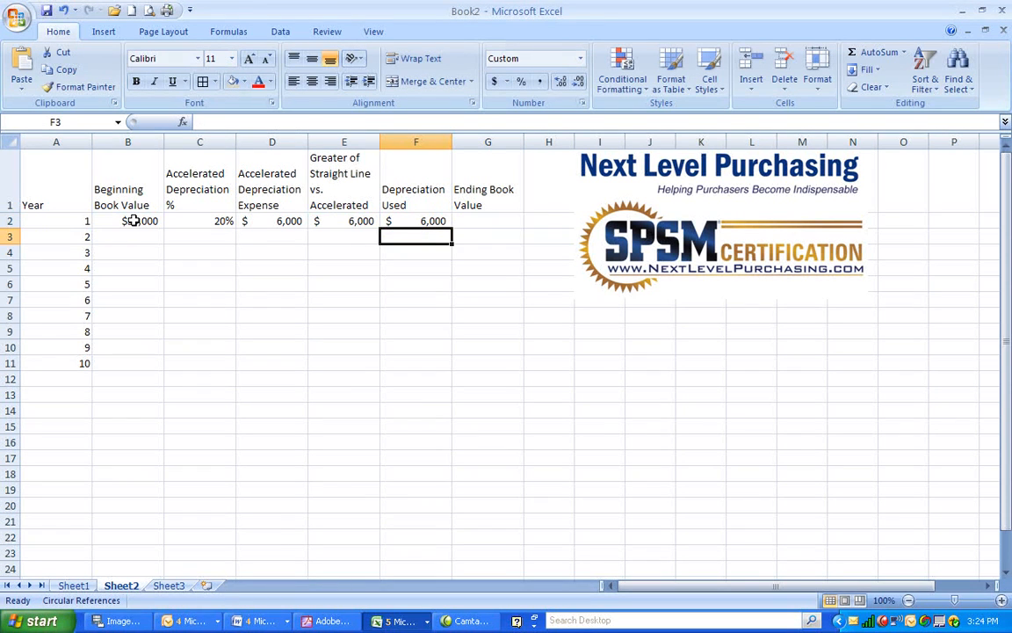
key(Up)
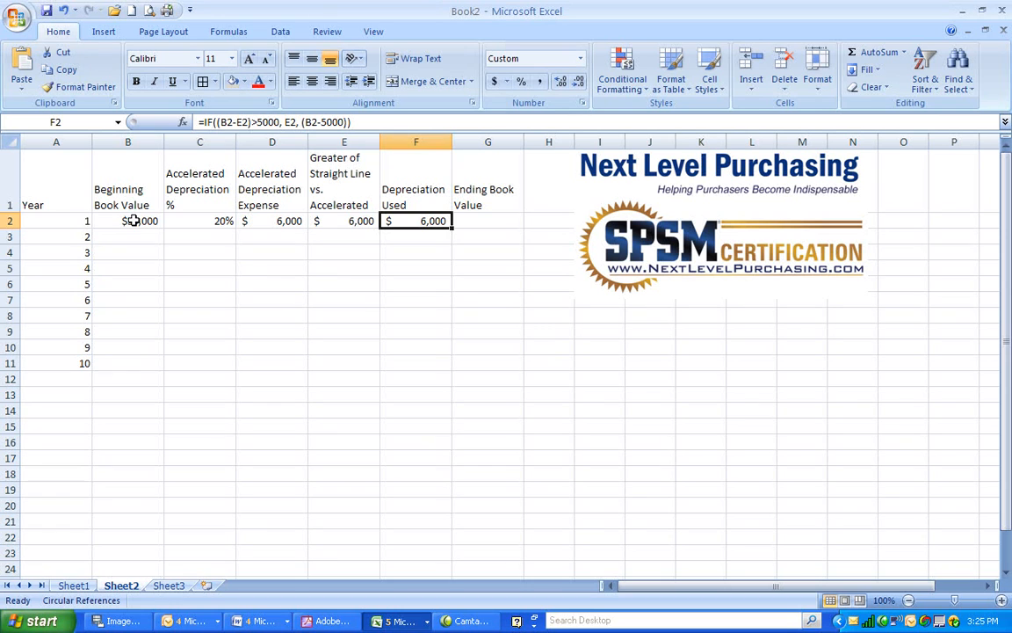
click(361, 221)
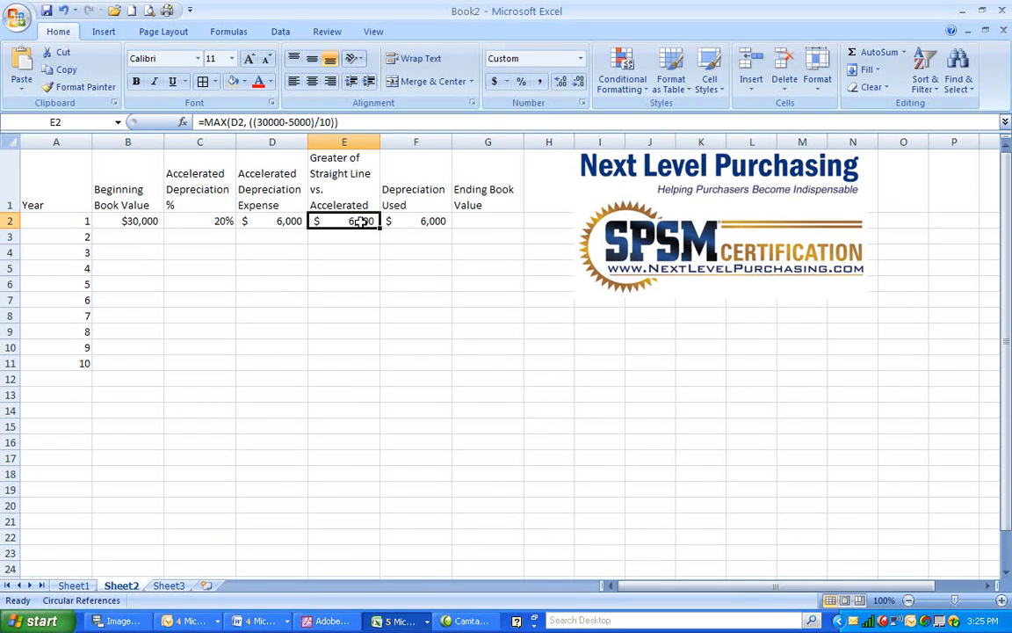
Calculate the year 1 Ending Book Value in cell G2 by subtracting Depreciation Used from Beginning Book Value, =B2-F2.
click(489, 222)
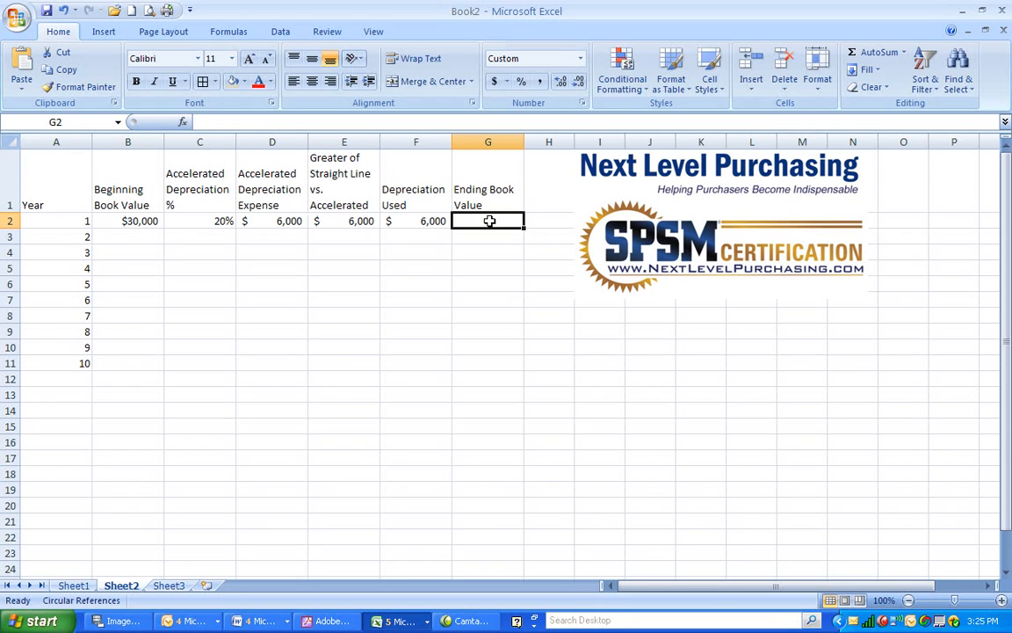
text(=)
click(150, 220)
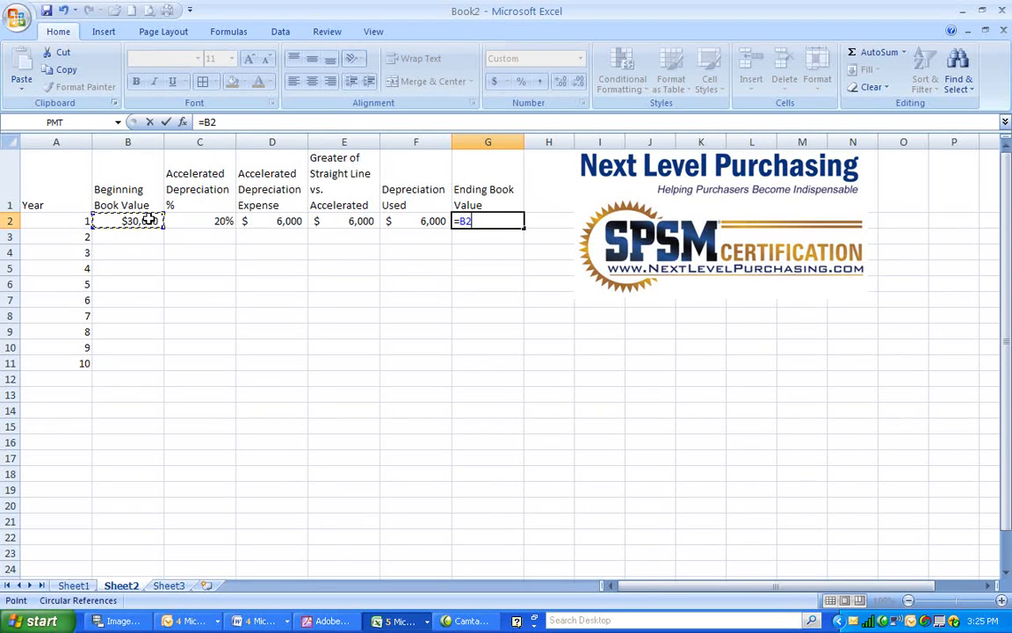
text(-)
click(397, 220)
key(Return)
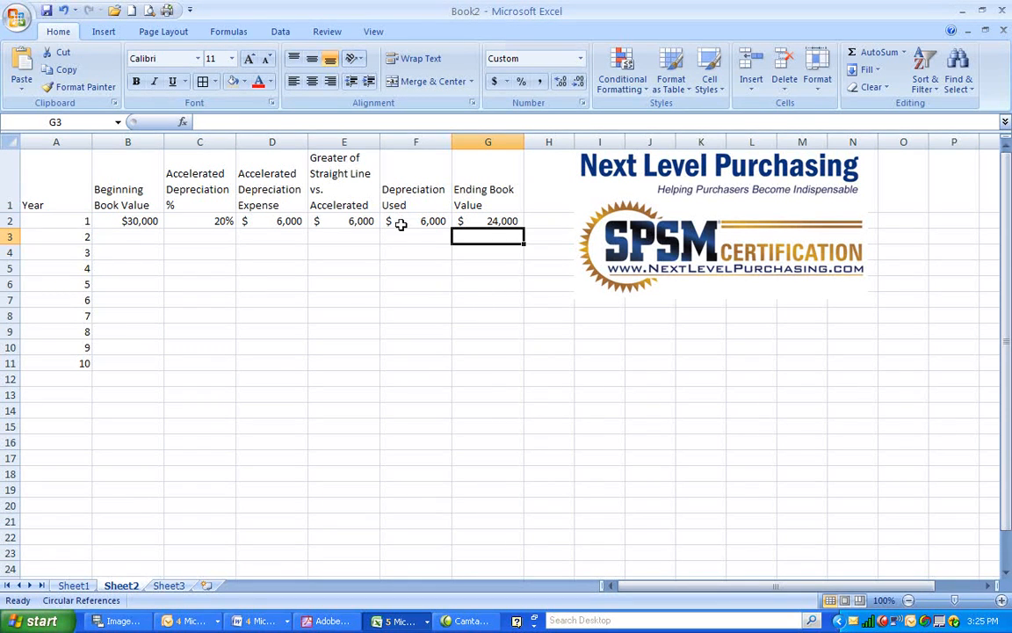
Link the year 2 Beginning Book Value in cell B3 to the year 1 Ending Book Value with =G2.
click(121, 236)
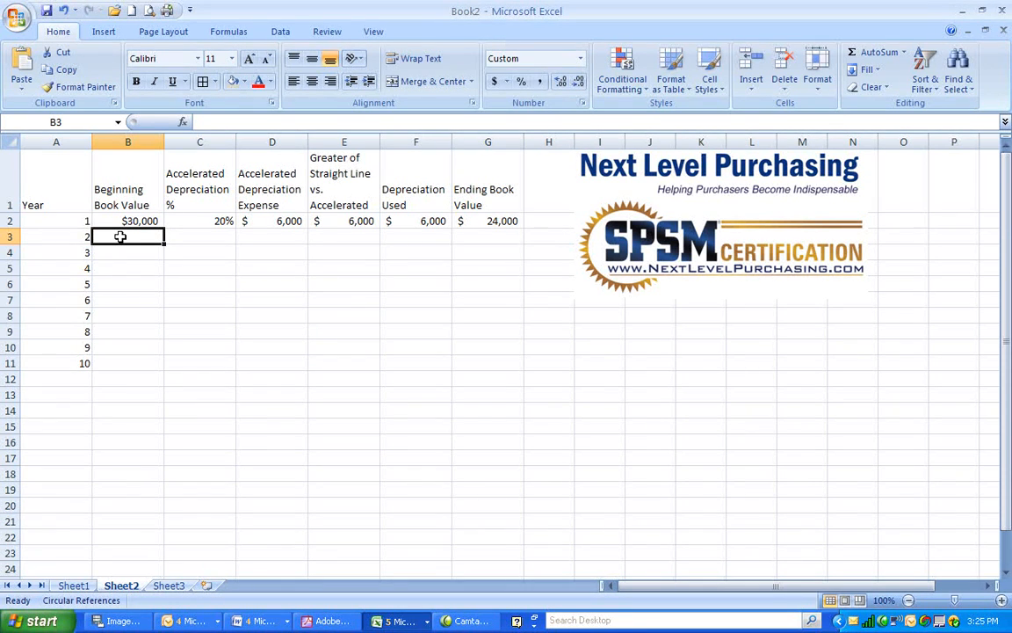
text(=)
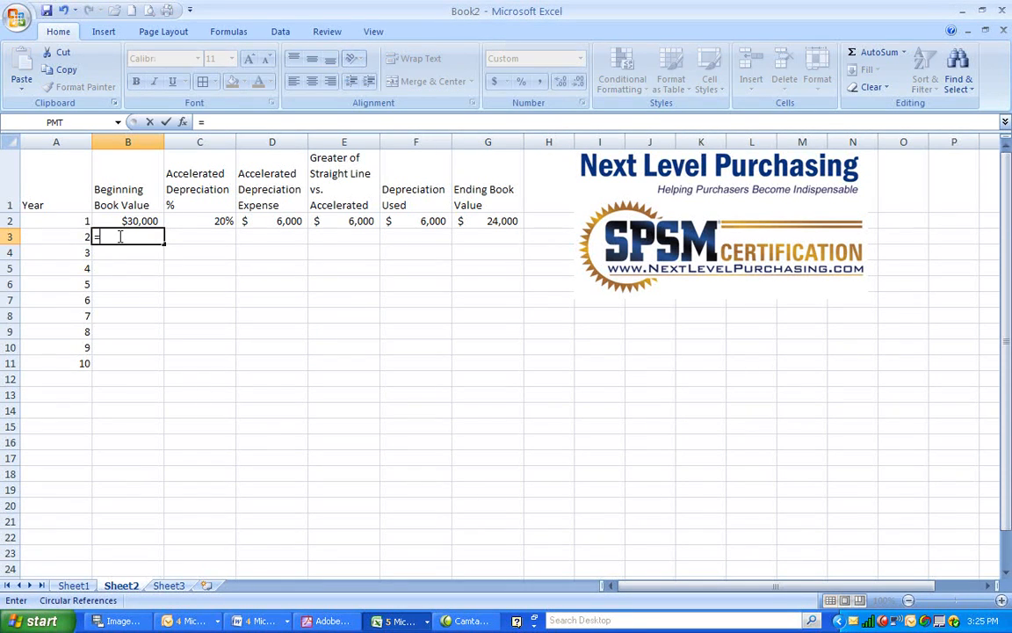
click(488, 224)
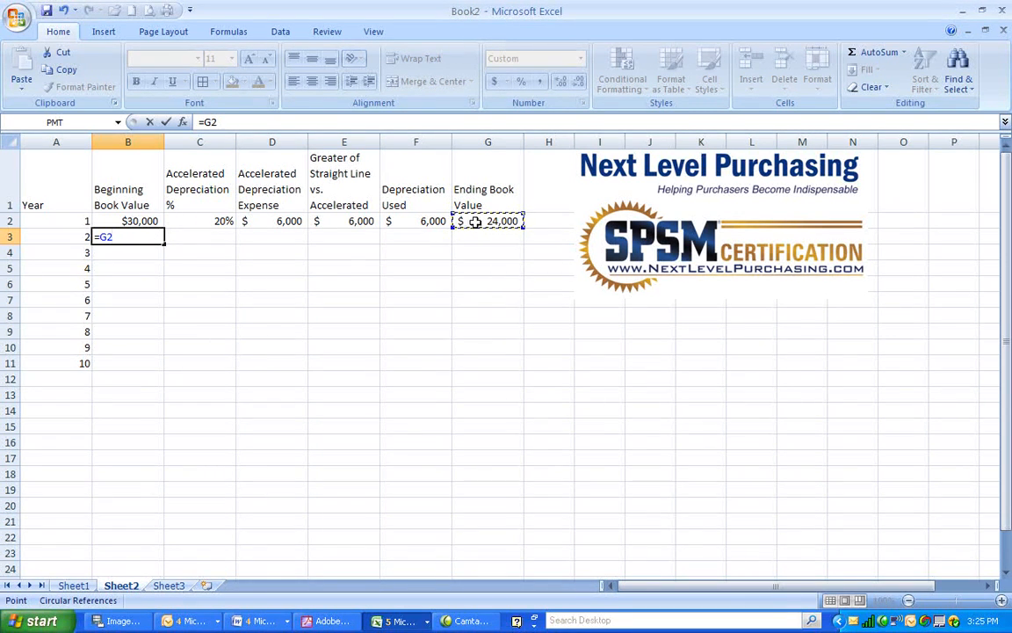
key(Return)
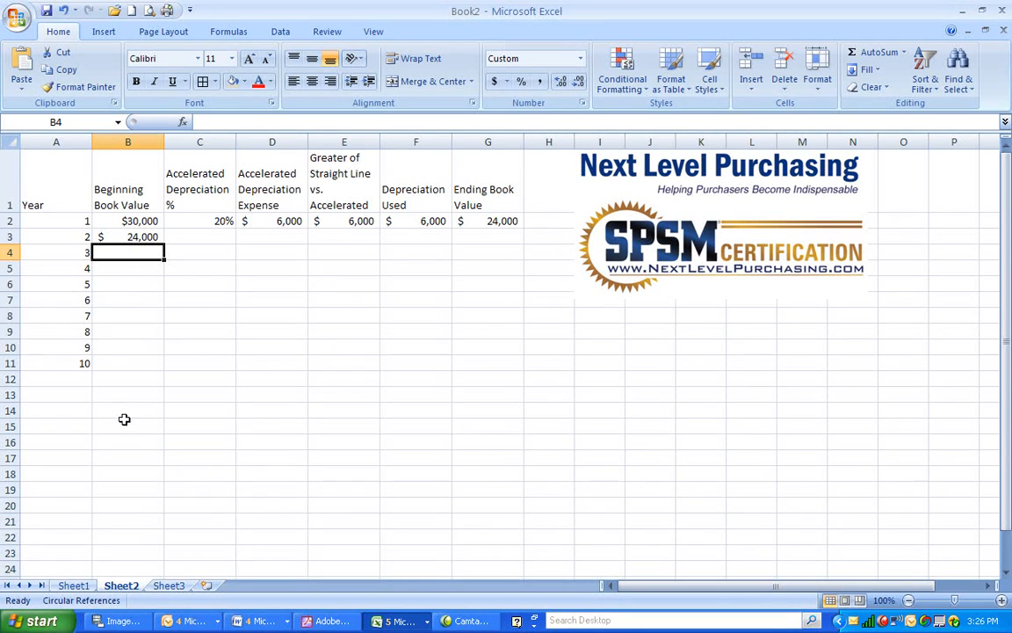
Copy the year 1 Accelerated Depreciation % and Accelerated Depreciation Expense formulas from C2 and D2 into row 3 for year 2.
click(225, 222)
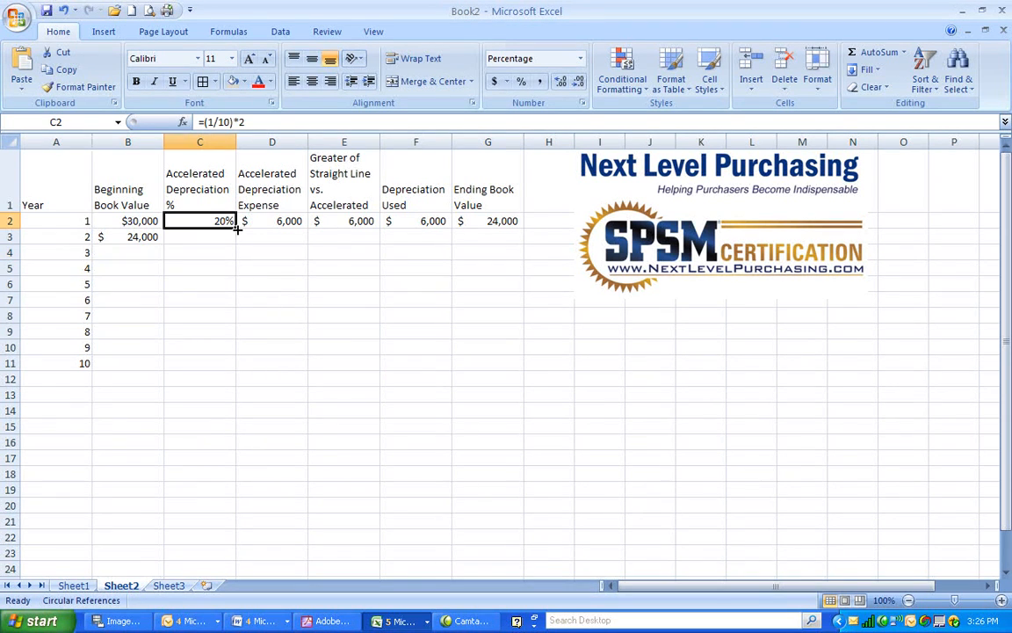
drag(235, 228, 236, 247)
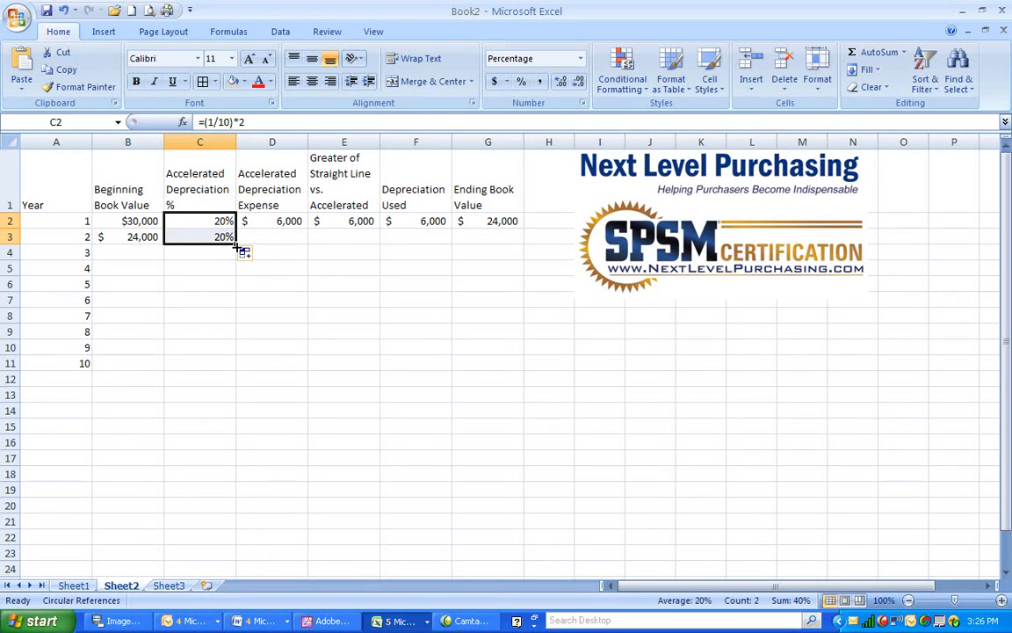
click(288, 222)
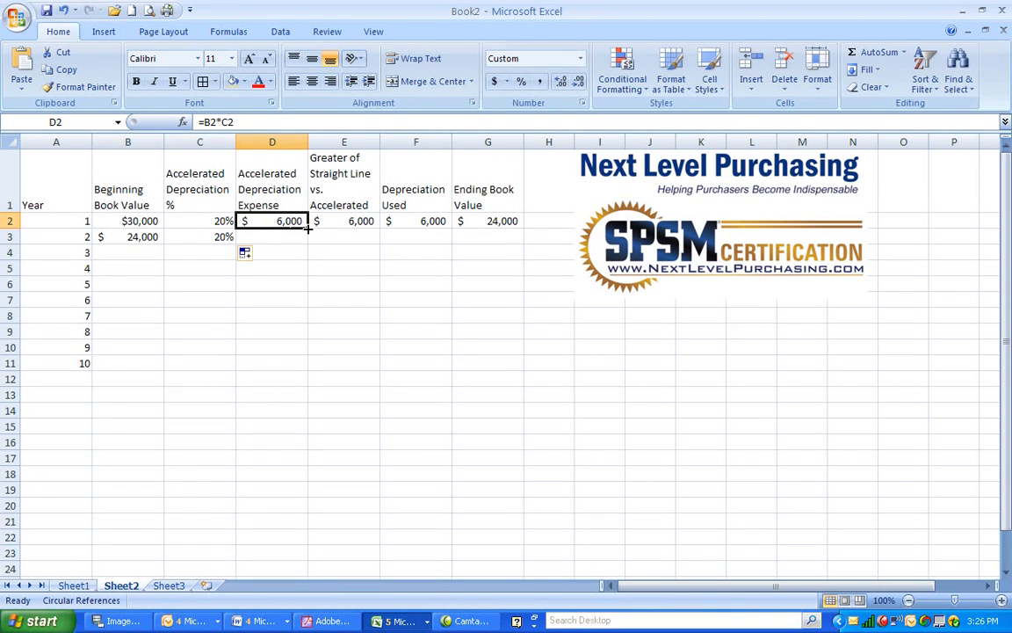
drag(307, 228, 308, 246)
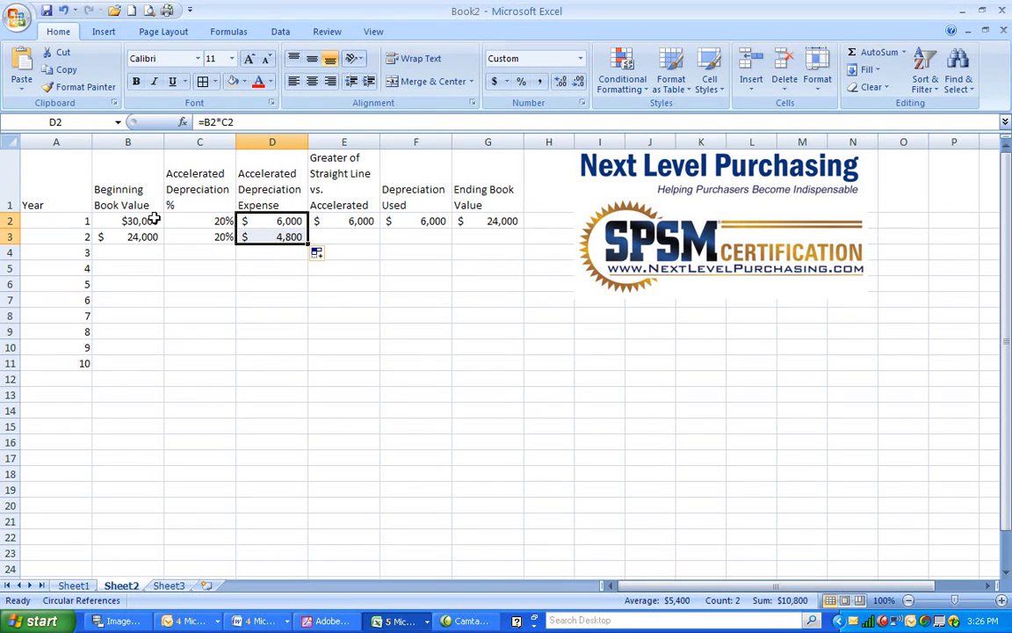
Copy the greater-of-straight-line-vs.-accelerated formula from E2 into E3, and check the year 2 formulas in D3 and E3.
click(356, 220)
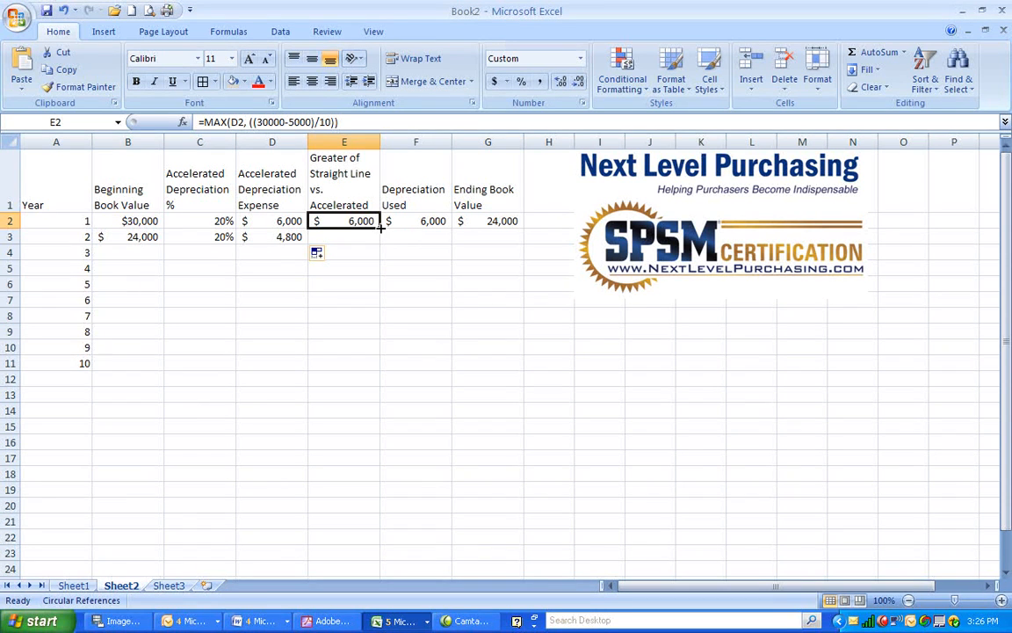
drag(379, 228, 387, 247)
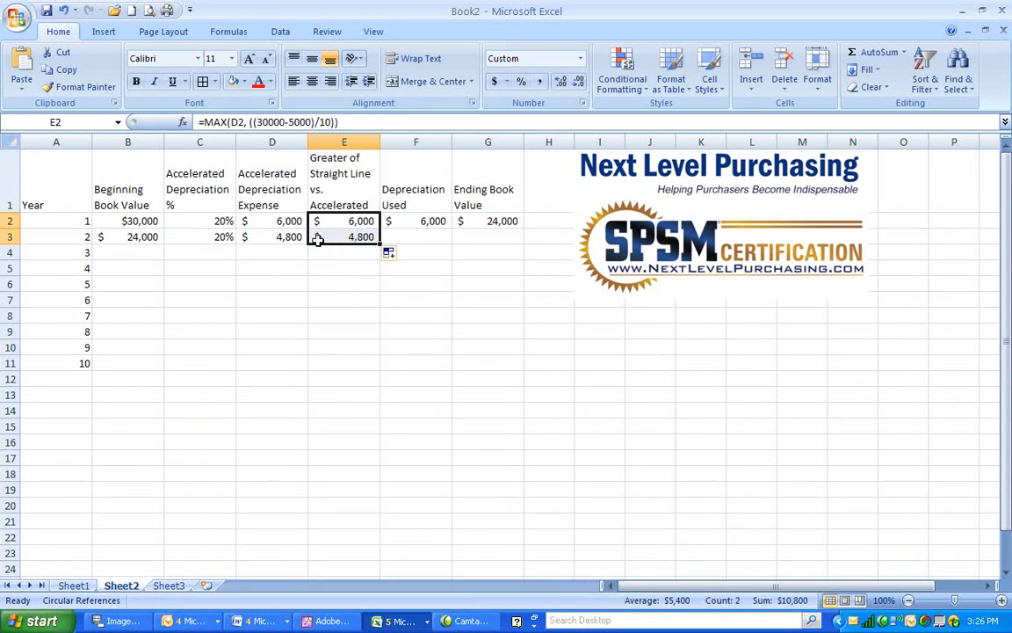
click(340, 236)
click(293, 236)
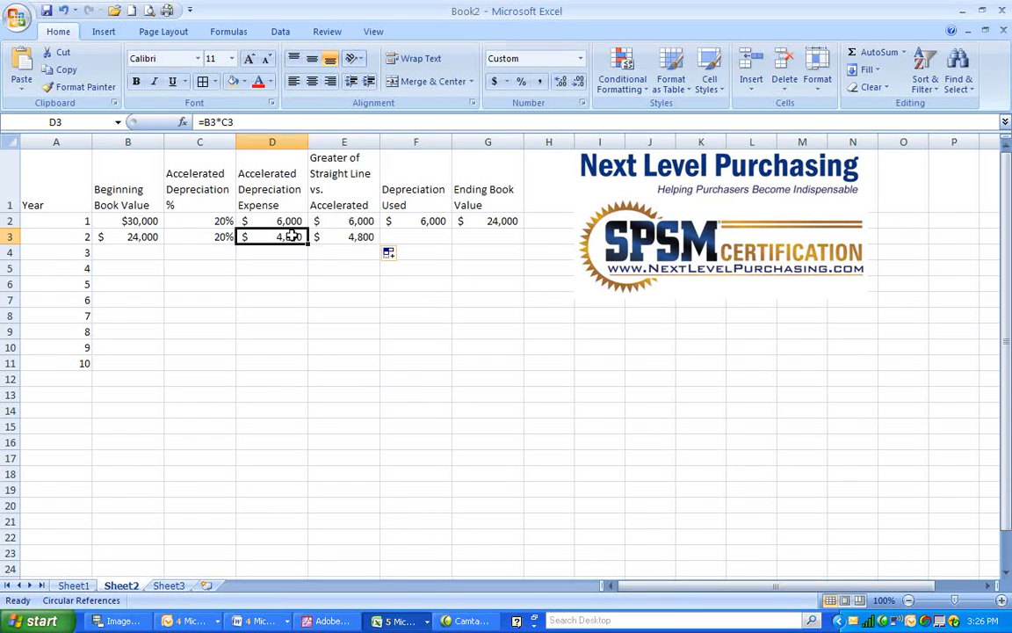
click(362, 237)
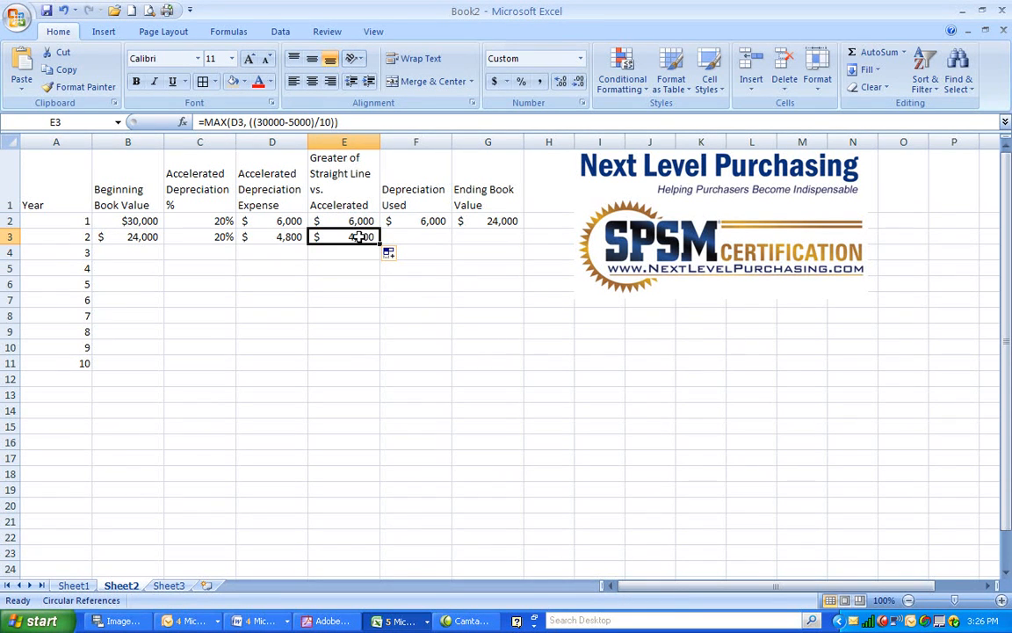
Copy the Depreciation Used and Ending Book Value formulas from F2 and G2 into row 3 for year 2.
click(435, 222)
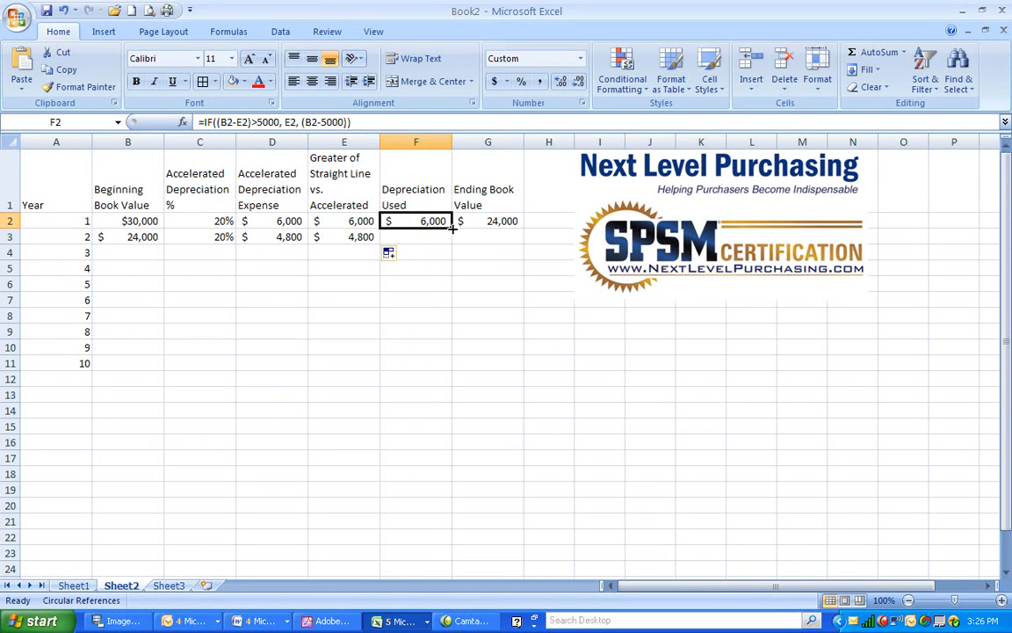
drag(452, 229, 453, 241)
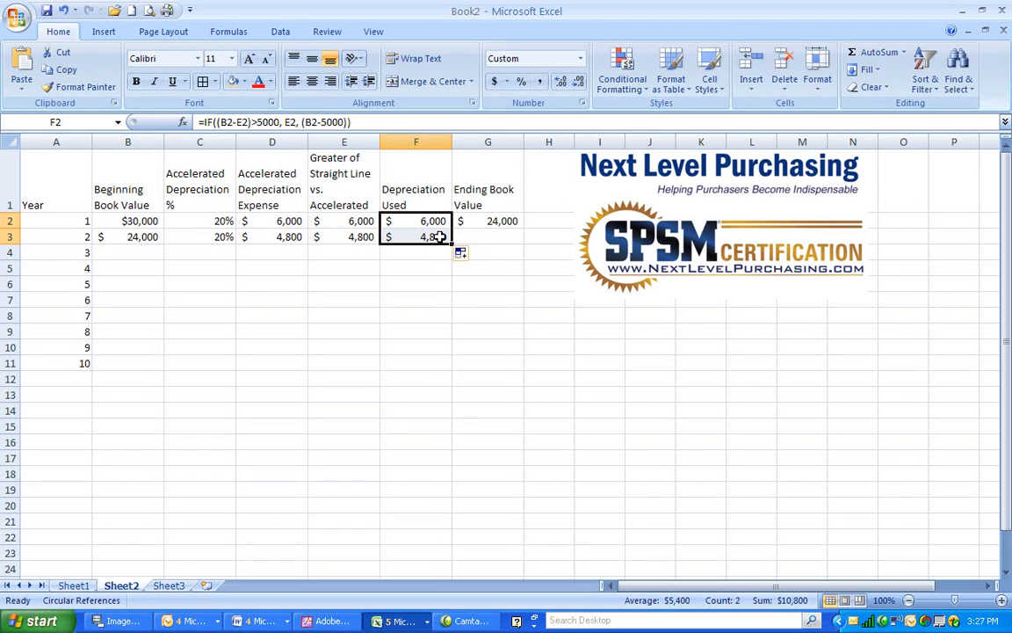
click(507, 221)
drag(524, 229, 525, 247)
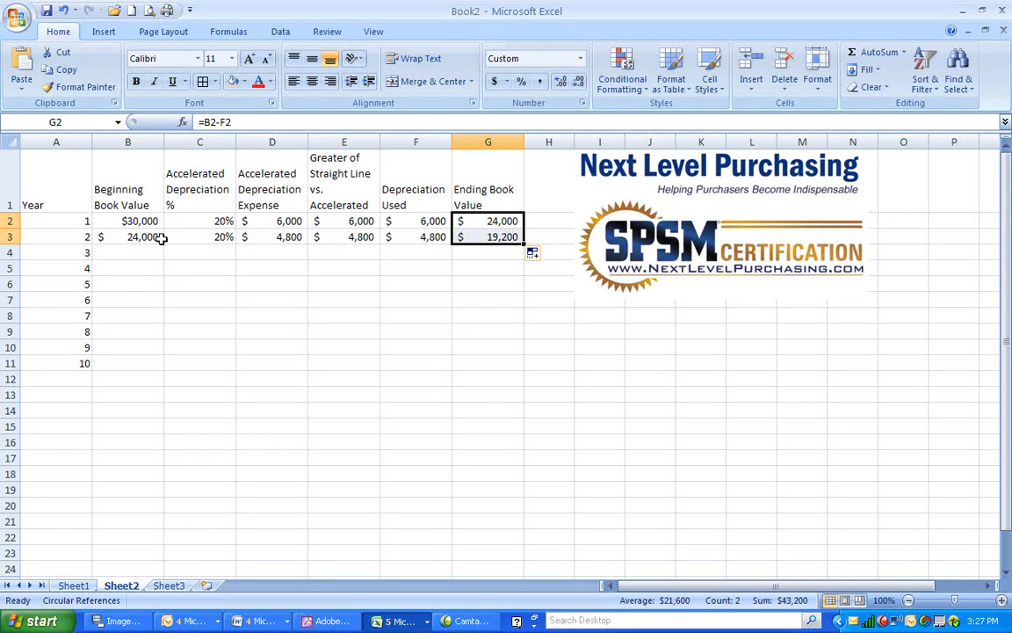
Fill the year 2 formulas in B3:G3 down through row 11 to complete the schedule to year 10.
drag(143, 234, 482, 234)
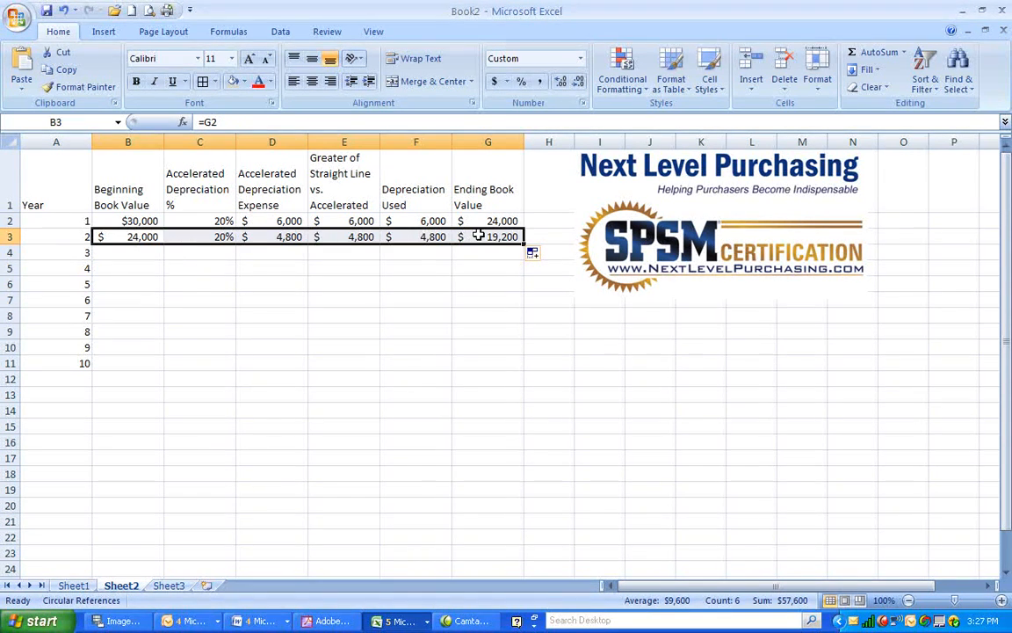
double_click(524, 243)
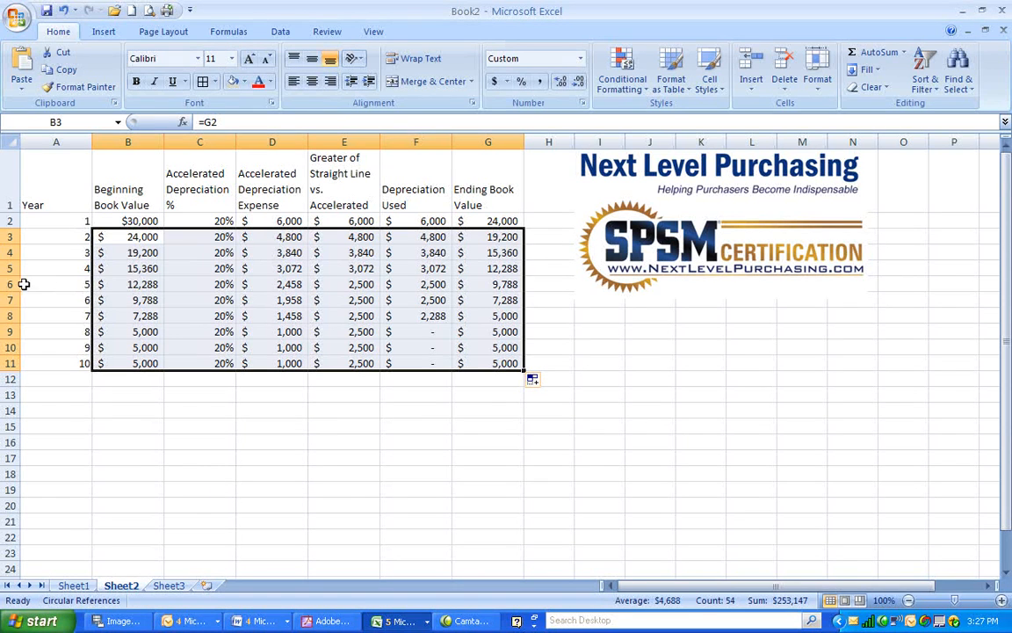
Examine the year 5 and year 7 rows and the Depreciation Used for years 8 to 10 in the completed schedule.
click(7, 284)
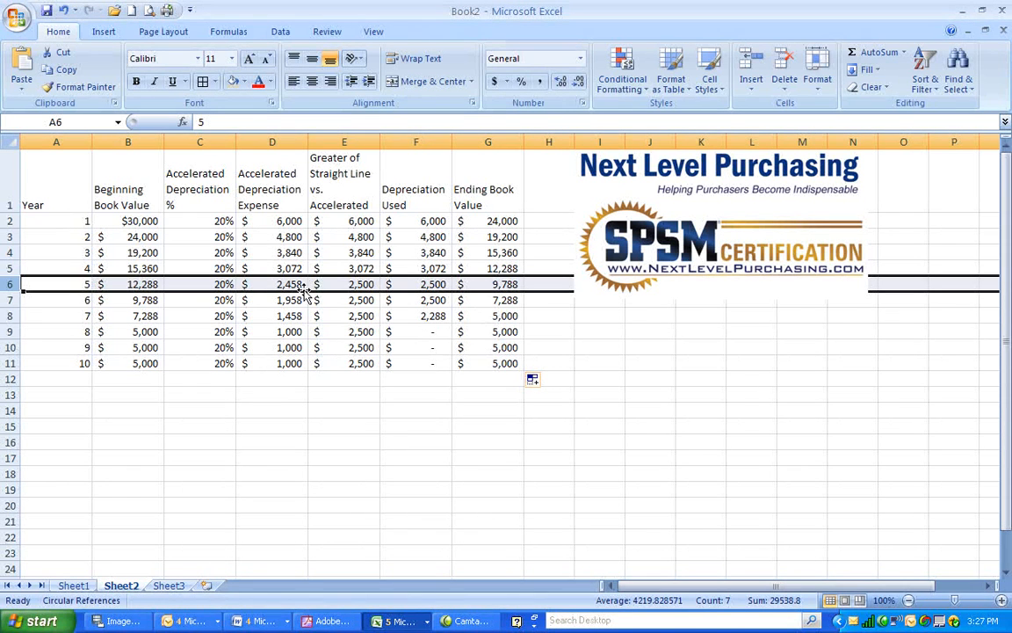
click(357, 283)
drag(357, 284, 414, 283)
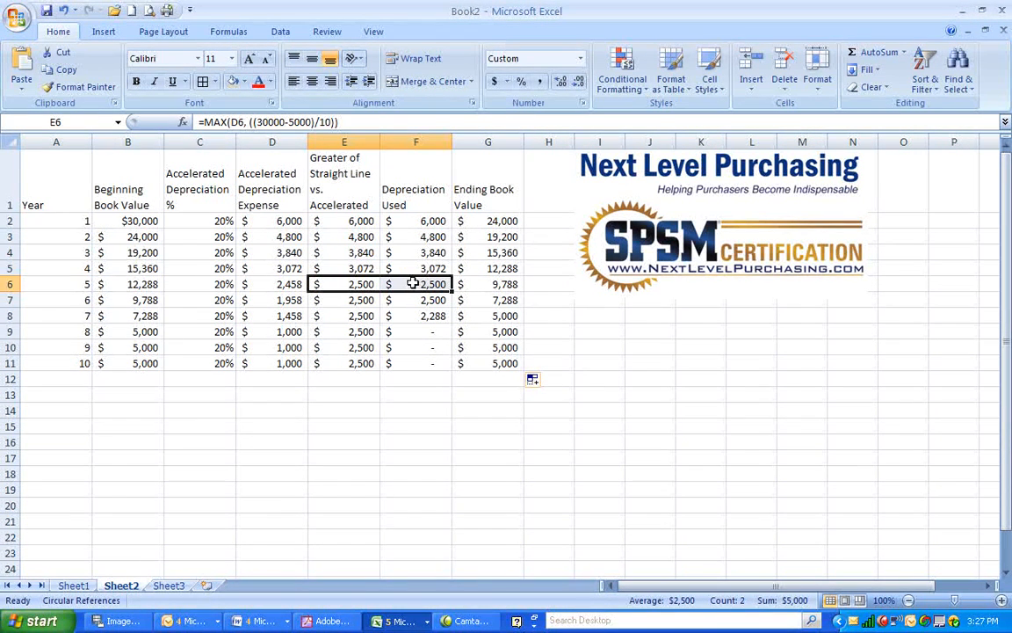
click(10, 315)
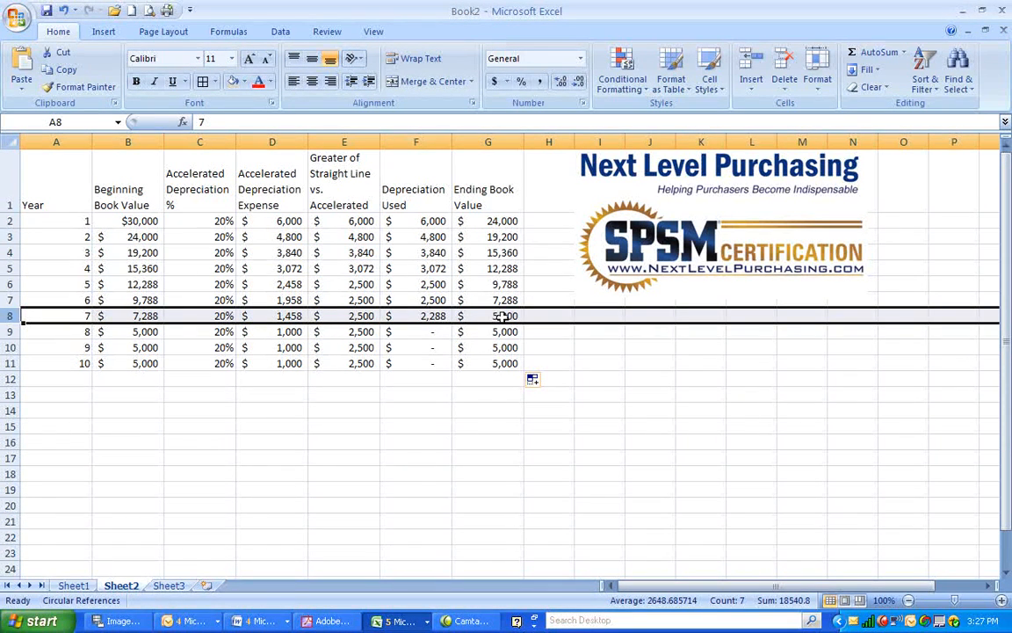
click(395, 315)
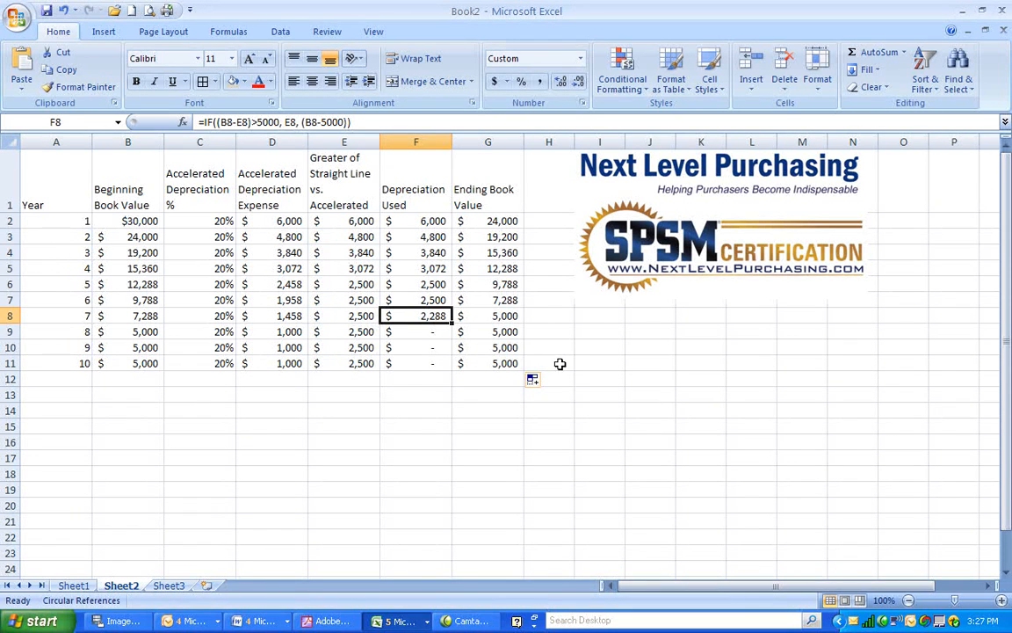
click(435, 332)
drag(435, 332, 437, 362)
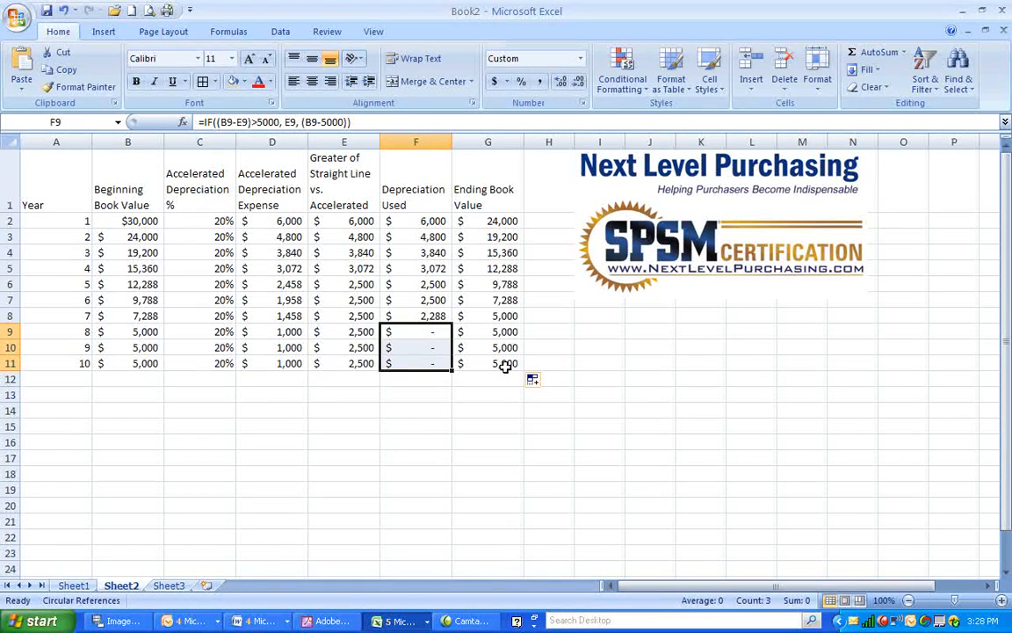
click(429, 396)
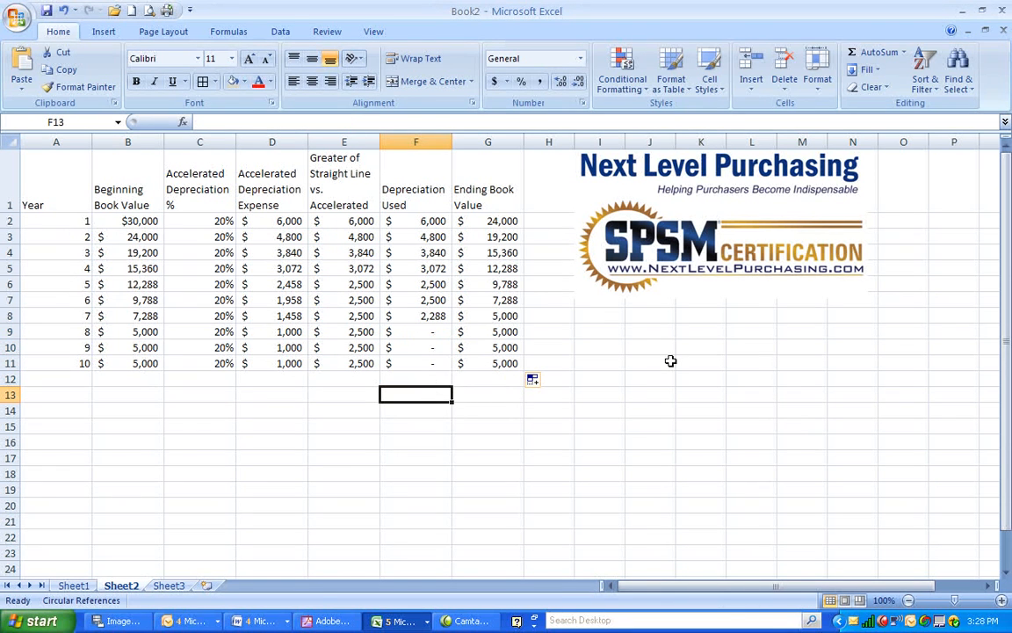